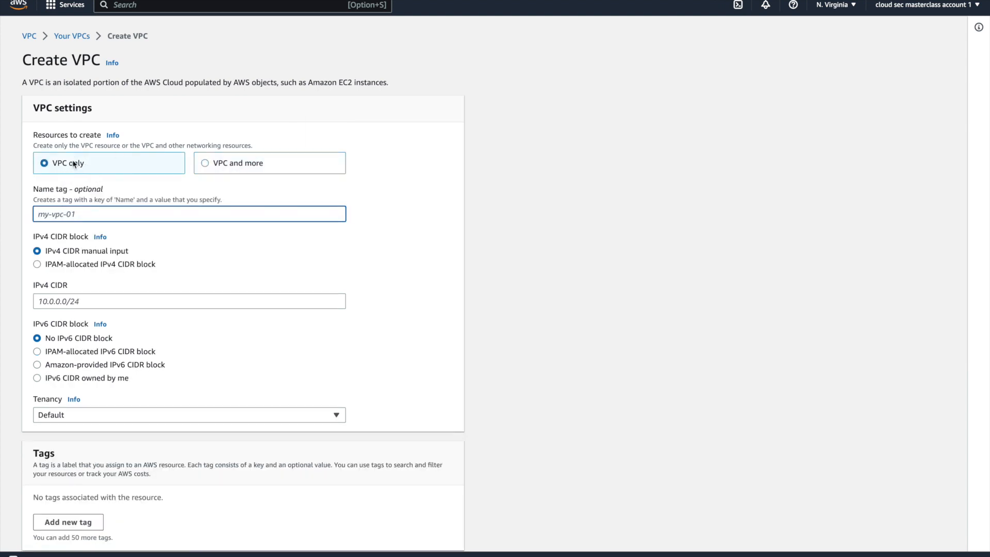
# Preview the resources that the VPC and more option would create, and return the selection to VPC only
pyautogui.click(254, 169)
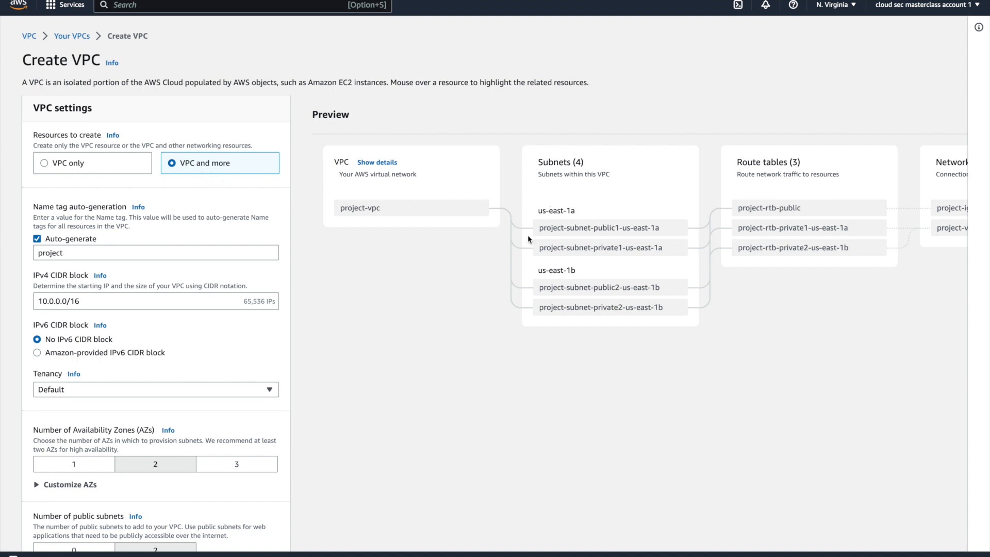
pyautogui.hscroll(2, 966, 170)
pyautogui.hscroll(-2, 734, 206)
pyautogui.click(45, 163)
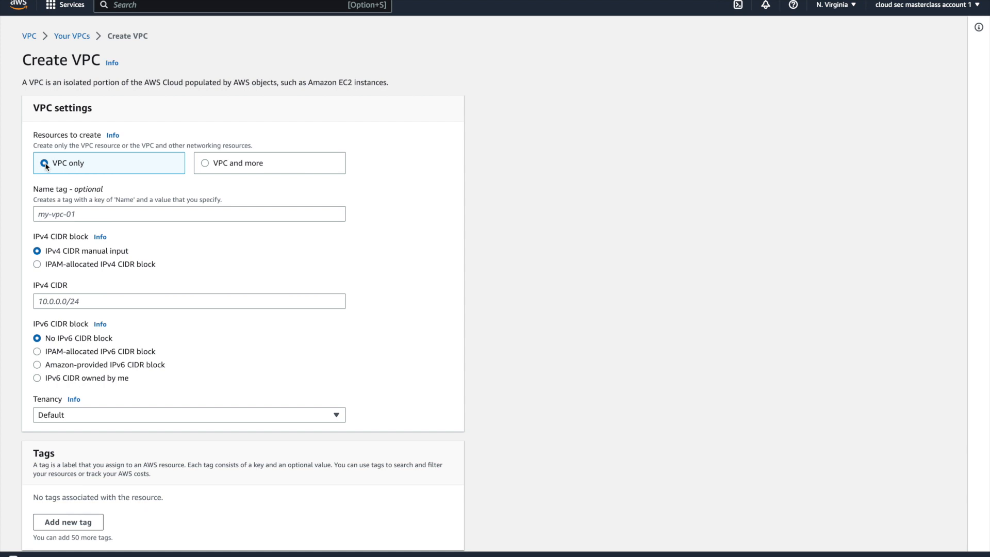
# Set the new VPC's name tag to clousecclass-vpc
pyautogui.click(55, 216)
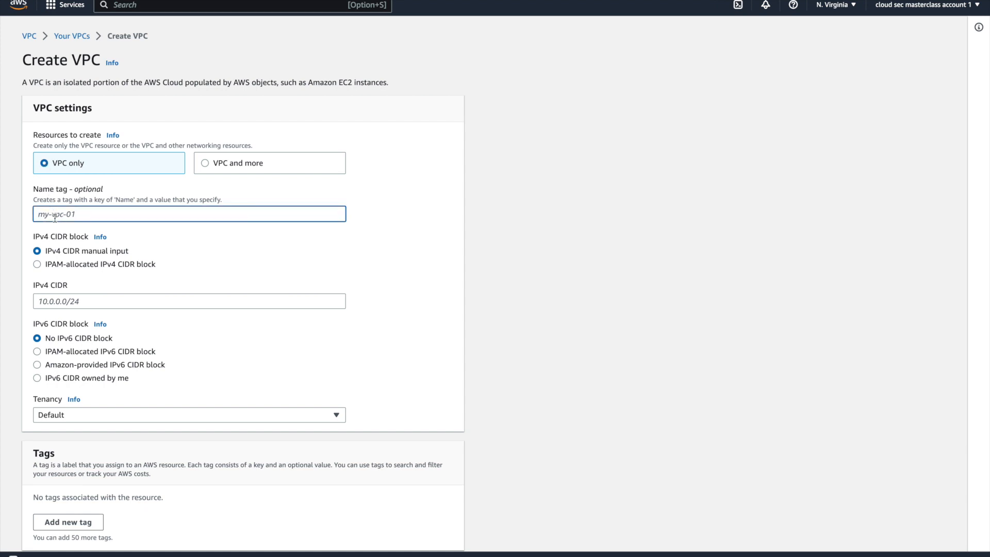
pyautogui.write('clouseccla')
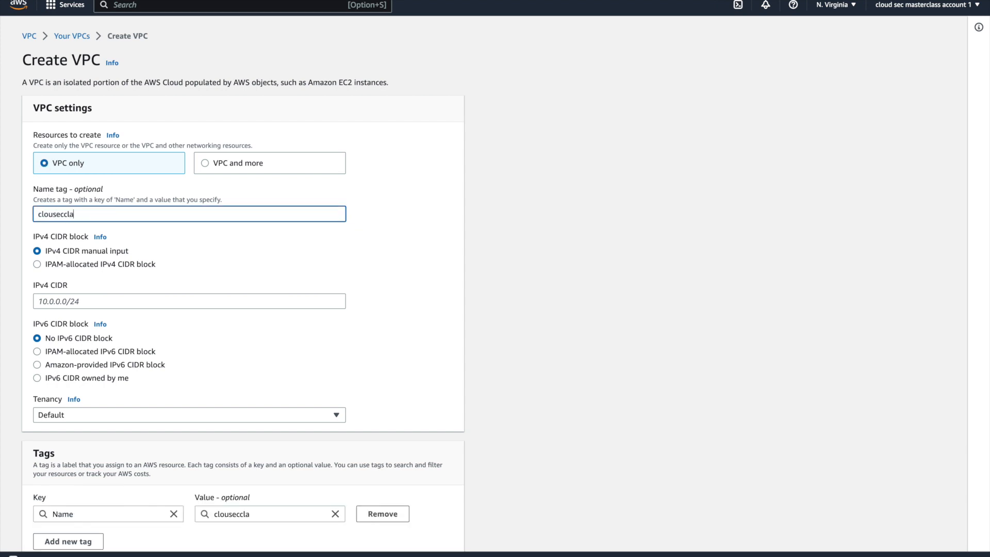
pyautogui.press('BackSpace')
pyautogui.press('BackSpace')
pyautogui.write('class-vpc')
pyautogui.click(403, 245)
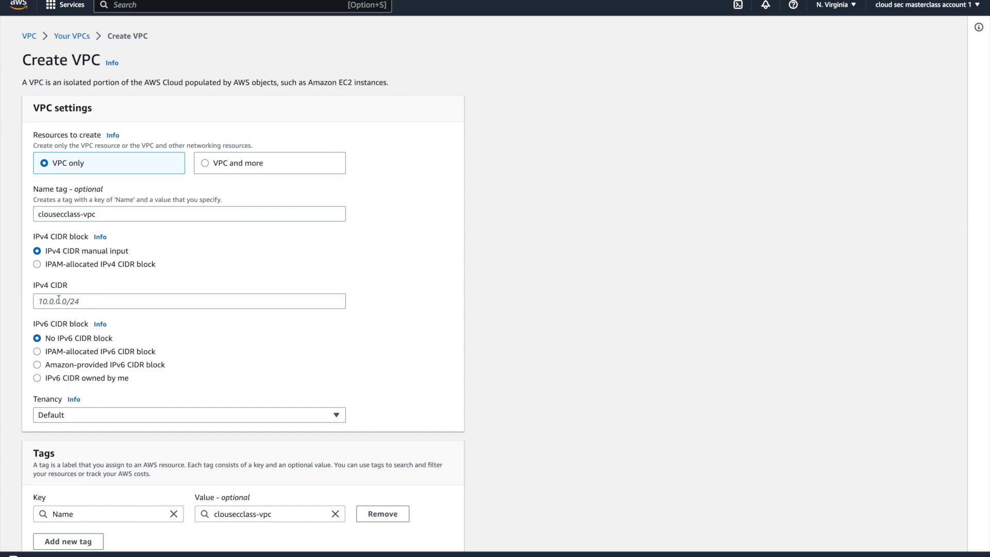
# Switch to the IPAddressGuide CIDR to IPv4 page and calculate the IP range of 10.0.0.0/20
pyautogui.click(83, 302)
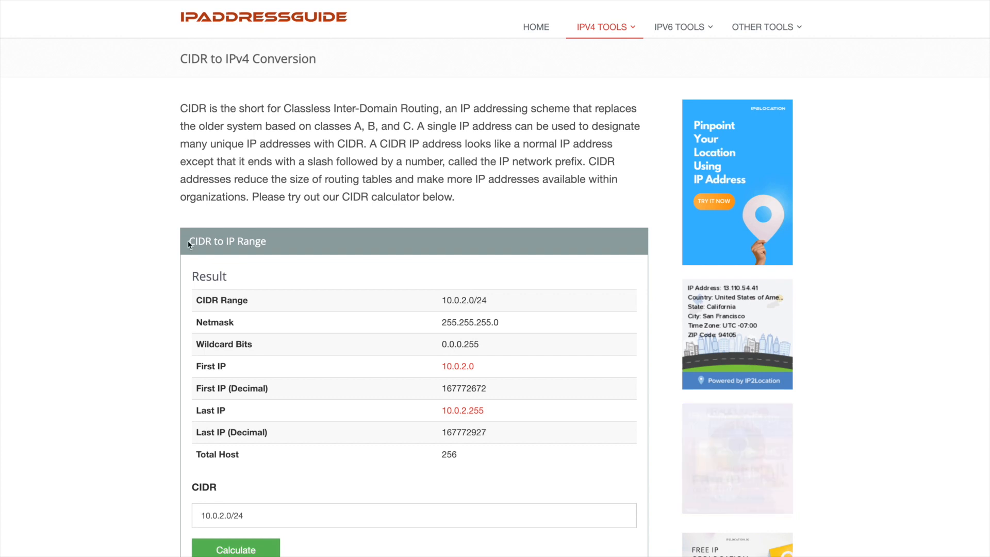
pyautogui.scroll(-2, 190, 239)
pyautogui.tripleClick(261, 432)
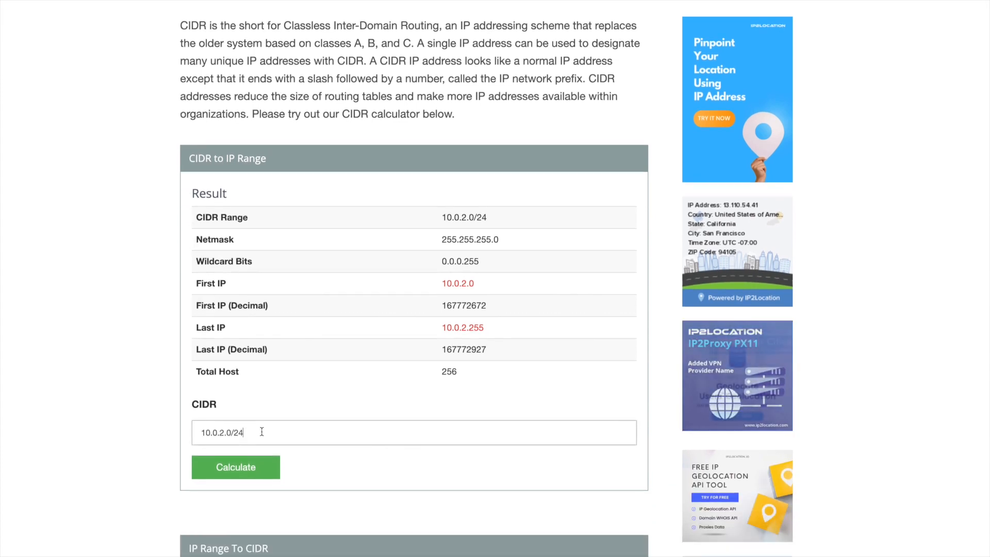
pyautogui.write('10.0.0')
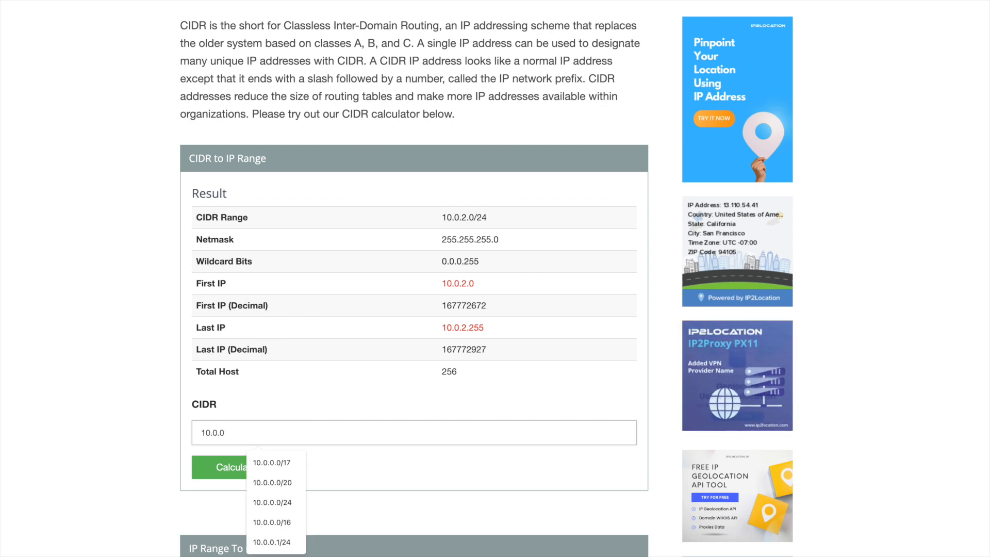
pyautogui.write('.0/')
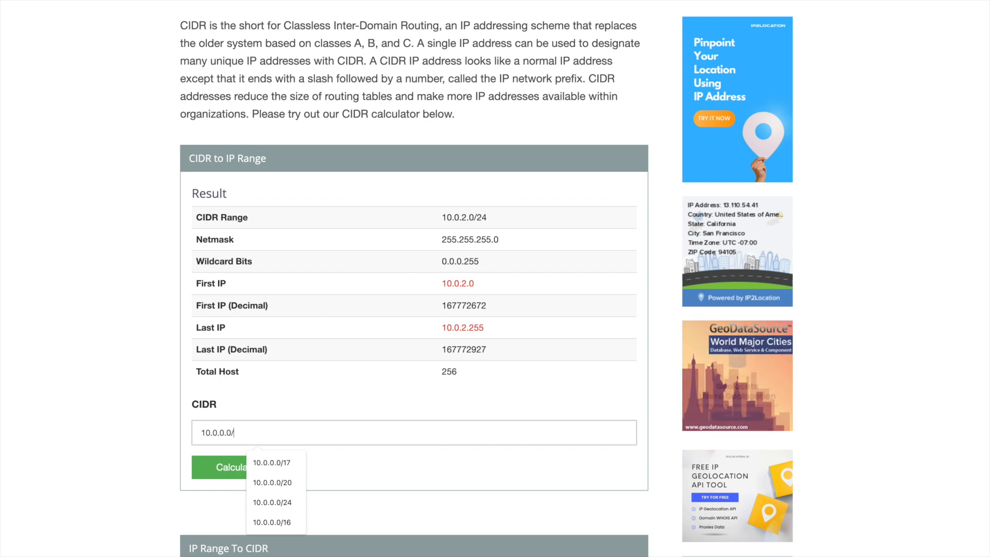
pyautogui.write('20')
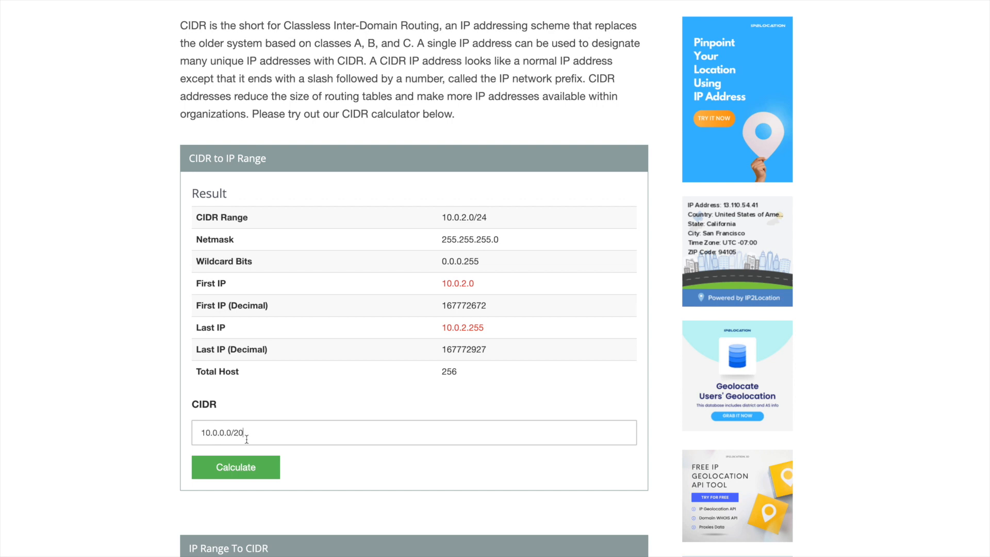
pyautogui.click(251, 459)
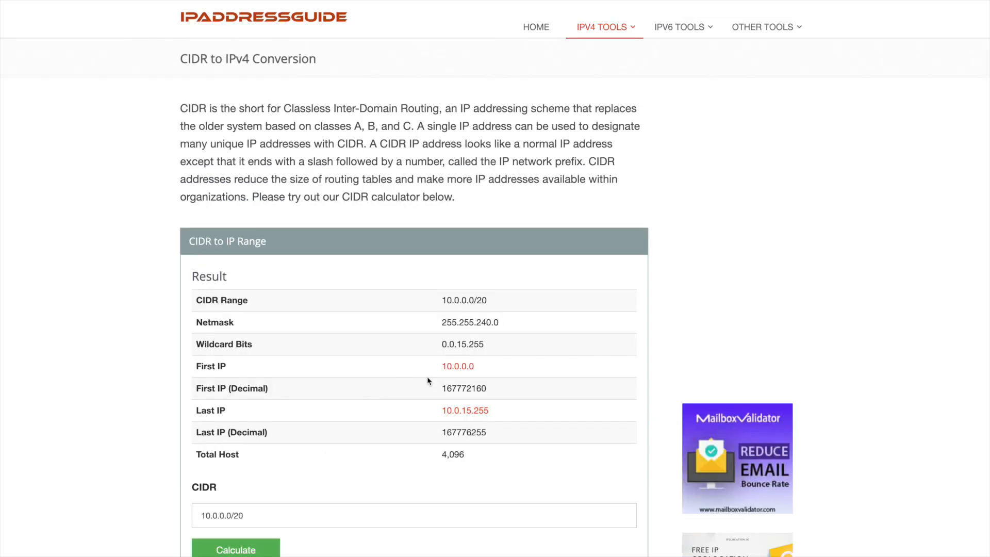
pyautogui.scroll(-1, 403, 386)
pyautogui.moveTo(469, 406); pyautogui.dragTo(443, 409)
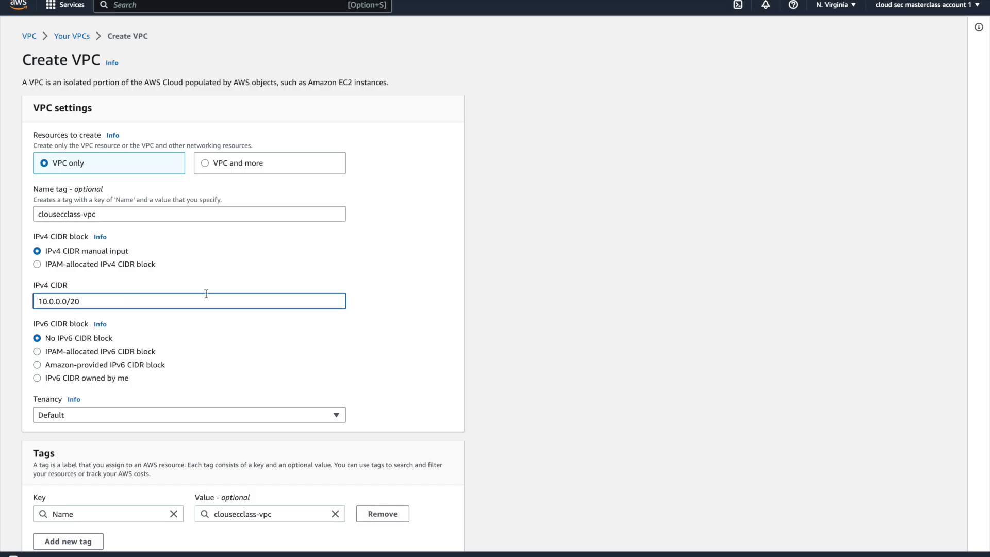
# Create the VPC in AWS with the IPv4 CIDR 10.0.0.0/20, no IPv6 block and default tenancy
pyautogui.click(469, 283)
pyautogui.scroll(-2, 220, 290)
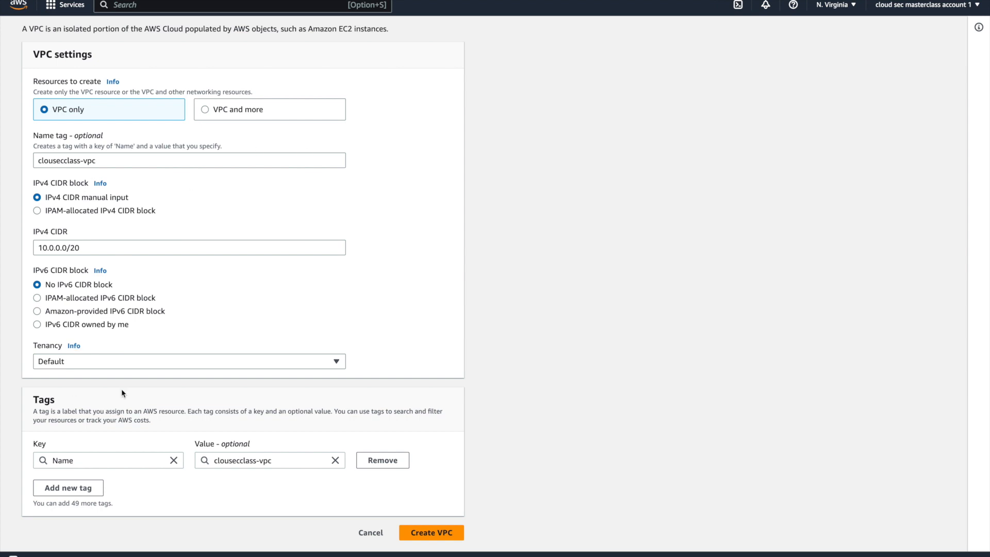
pyautogui.scroll(3, 121, 389)
pyautogui.scroll(-3, 411, 469)
pyautogui.click(422, 533)
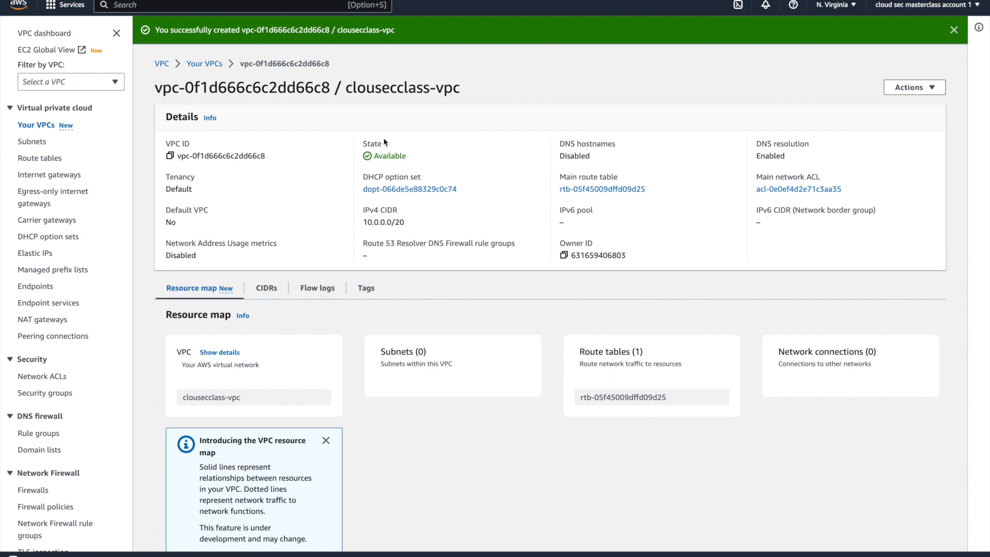
# Start creating a new subnet and assign it to the VPC clousecclass-vpc
pyautogui.click(30, 145)
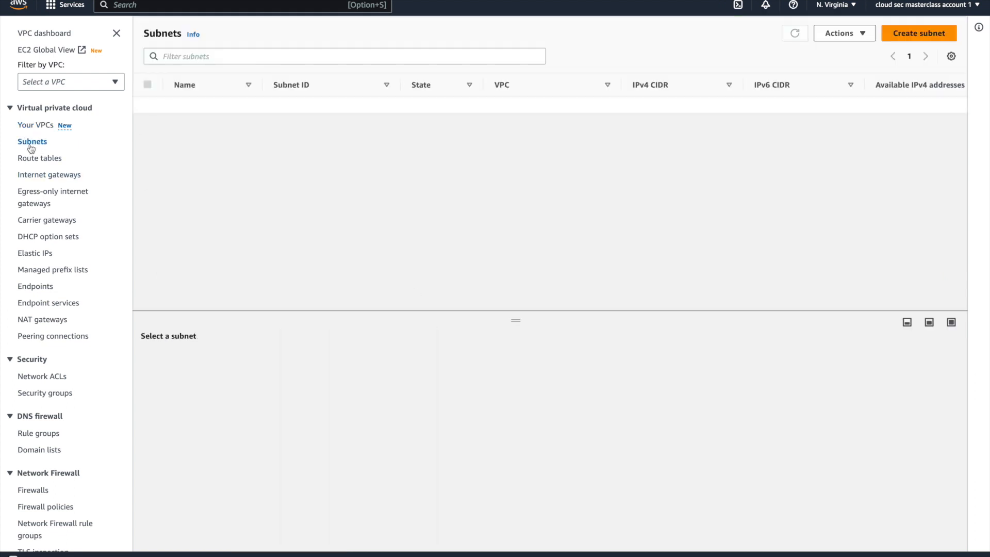
pyautogui.click(915, 34)
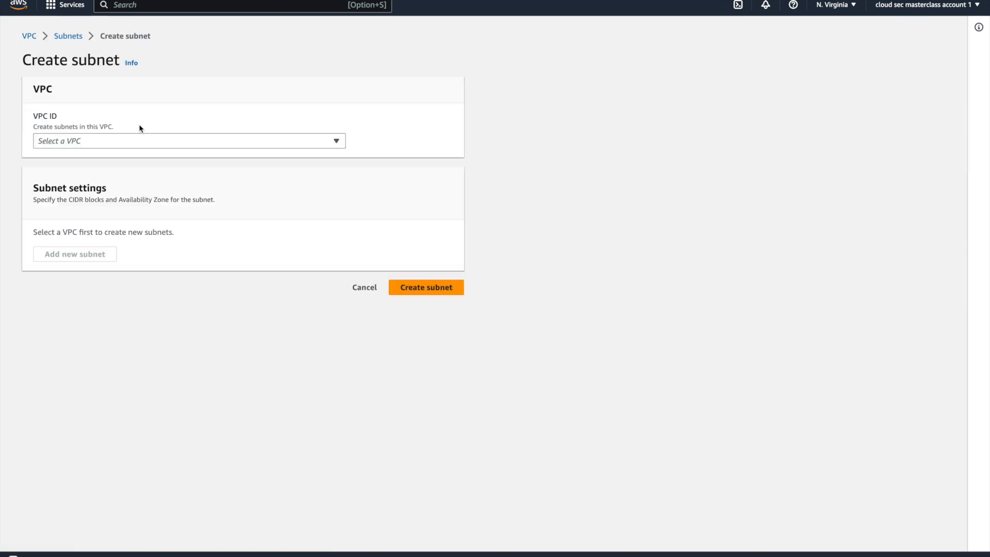
pyautogui.click(130, 142)
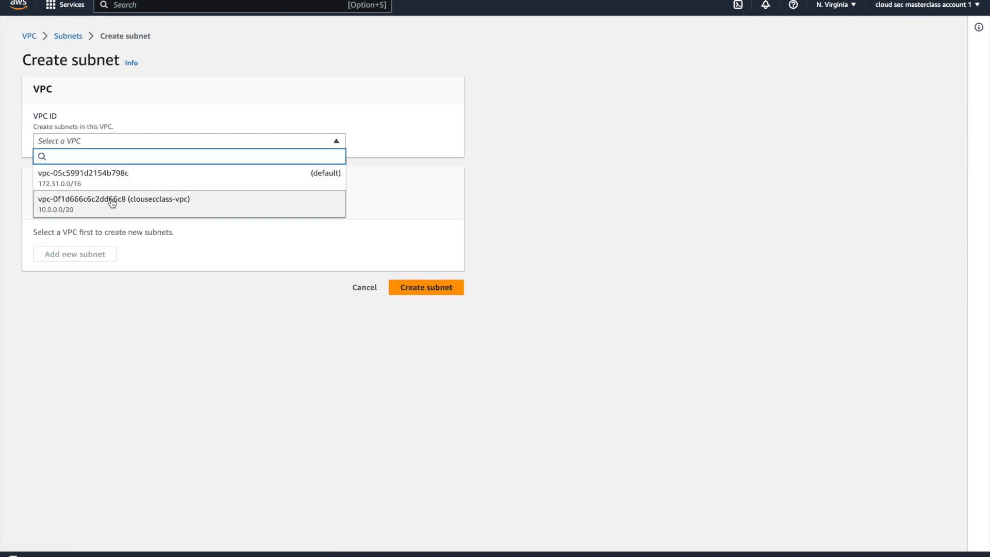
pyautogui.click(171, 206)
# Name the new subnet subnet-1
pyautogui.scroll(-2, 137, 206)
pyautogui.click(90, 274)
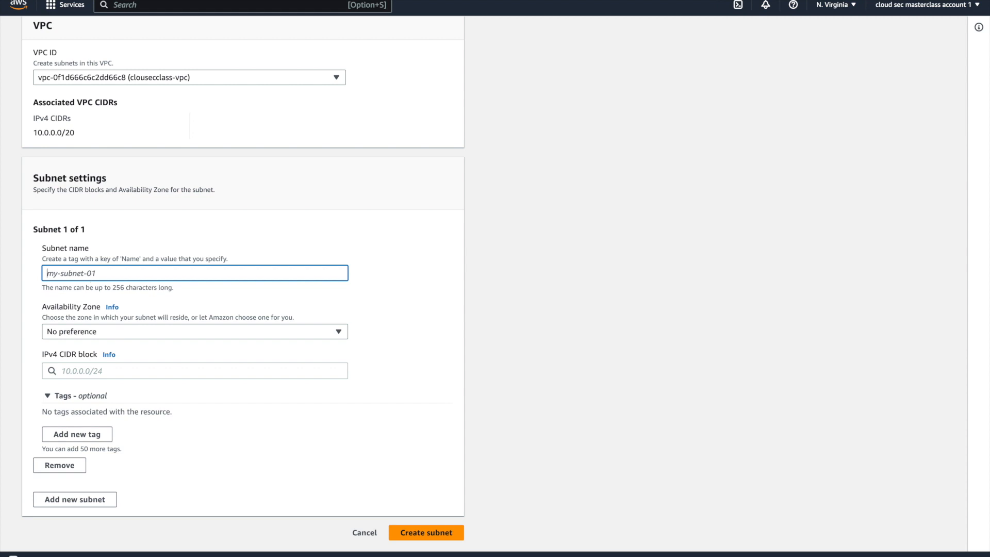
pyautogui.write('subnet-1')
pyautogui.scroll(-1, 149, 308)
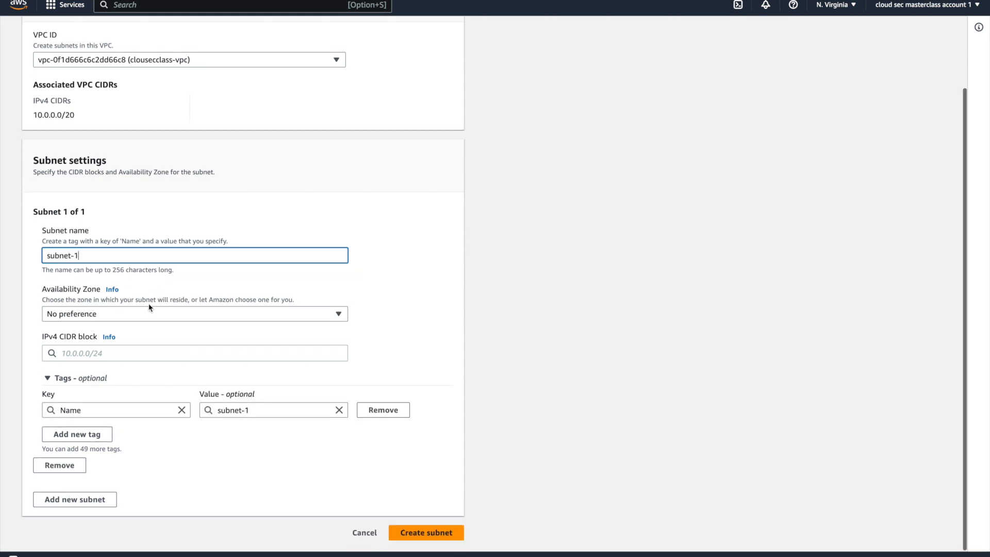
pyautogui.click(443, 243)
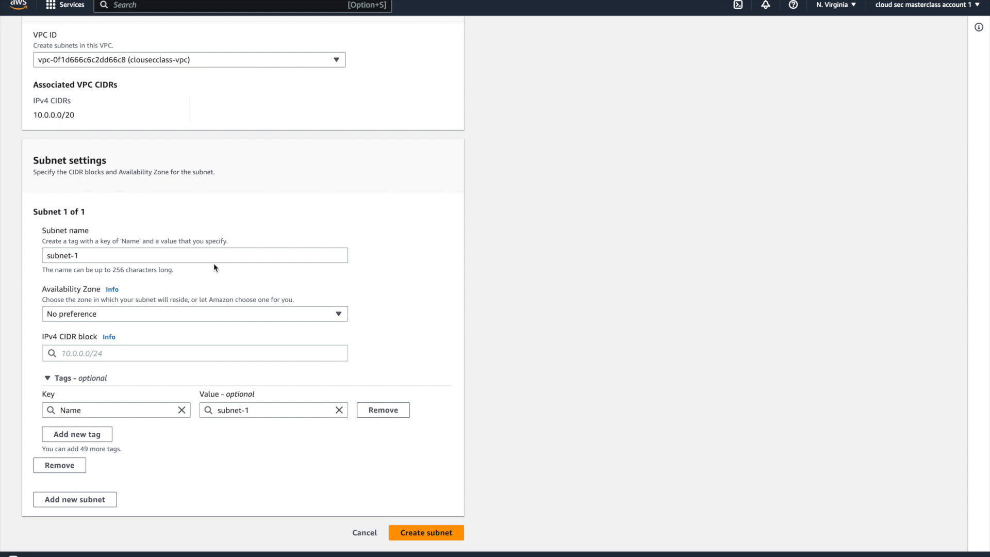
# Set the Availability Zone of subnet-1 to US East (N. Virginia) / us-east-1a
pyautogui.scroll(2, 214, 264)
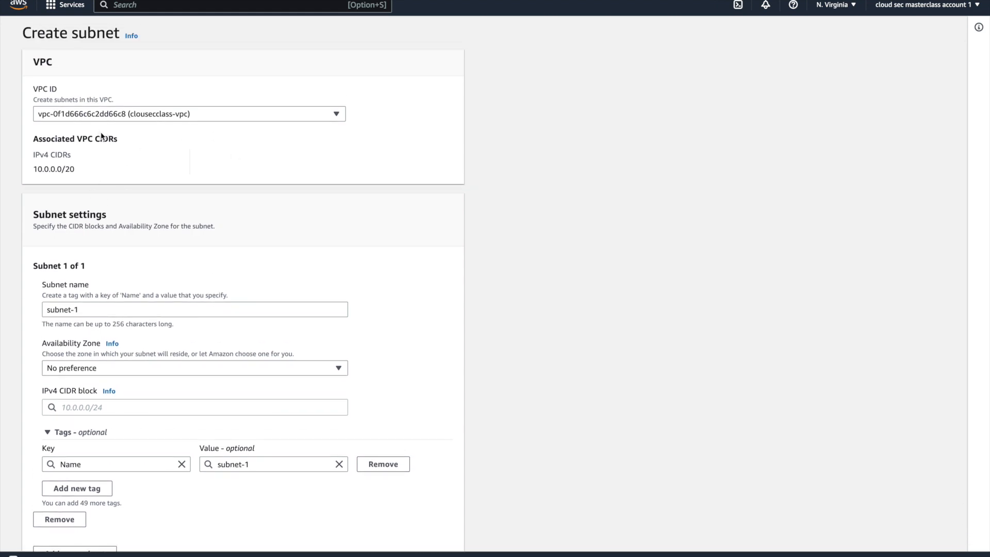
pyautogui.scroll(-1, 95, 152)
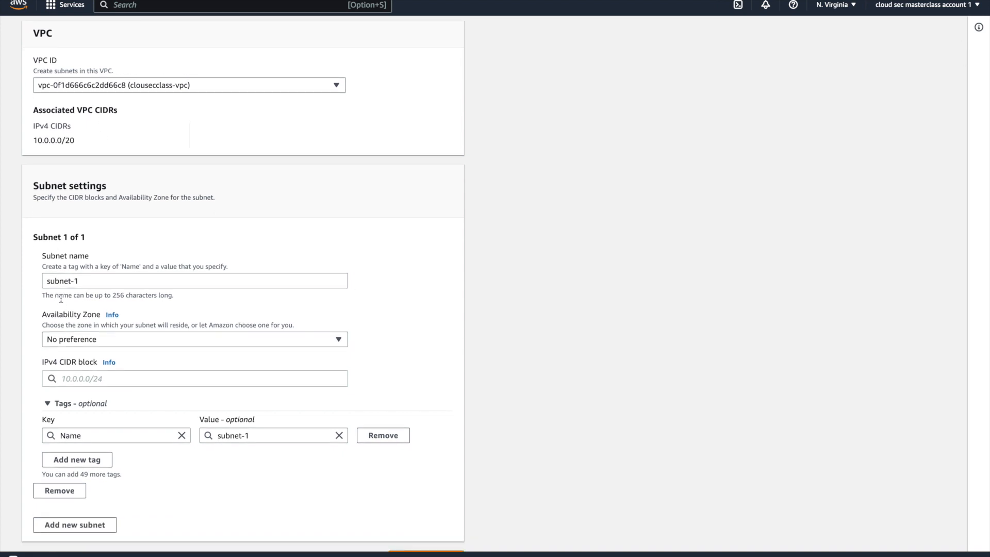
pyautogui.scroll(-1, 72, 309)
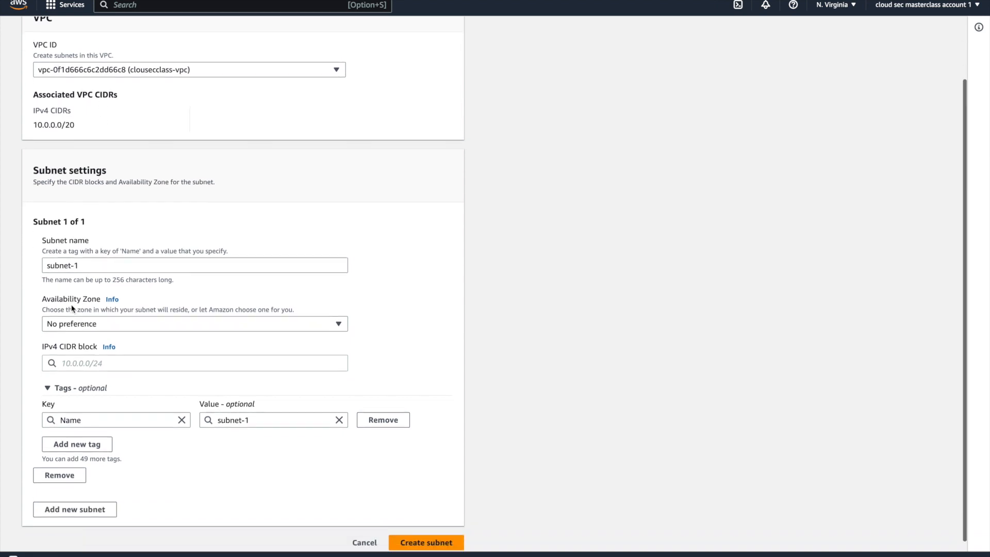
pyautogui.click(84, 320)
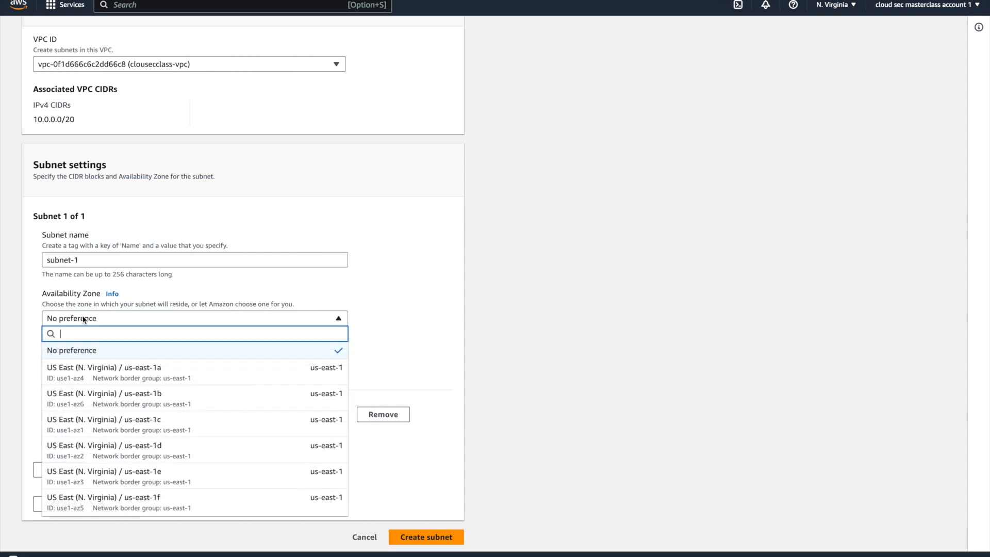
pyautogui.click(136, 373)
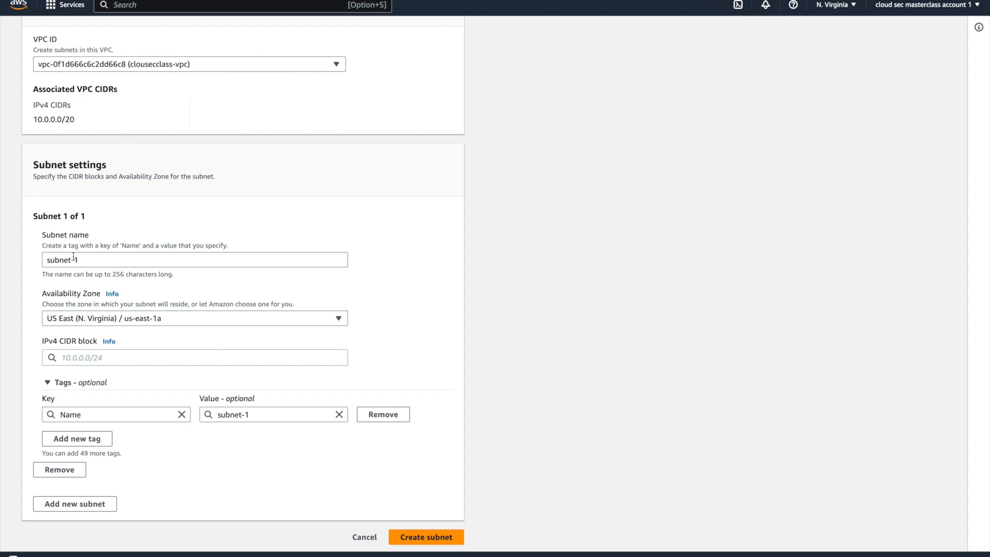
# Calculate the IP range of 10.0.1.0/24 in the IPAddressGuide CIDR calculator and check its total host count
pyautogui.scroll(-1, 74, 256)
pyautogui.click(86, 356)
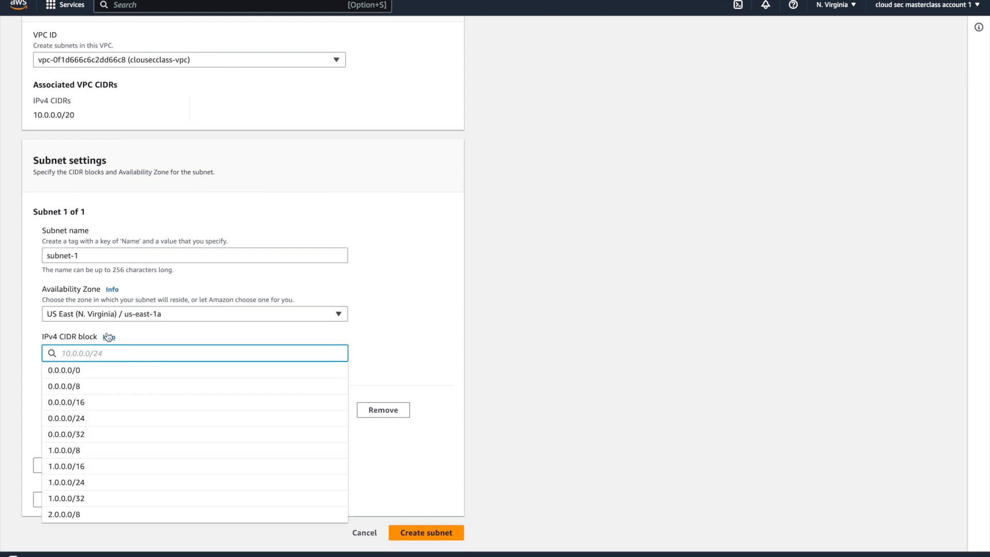
pyautogui.click(374, 331)
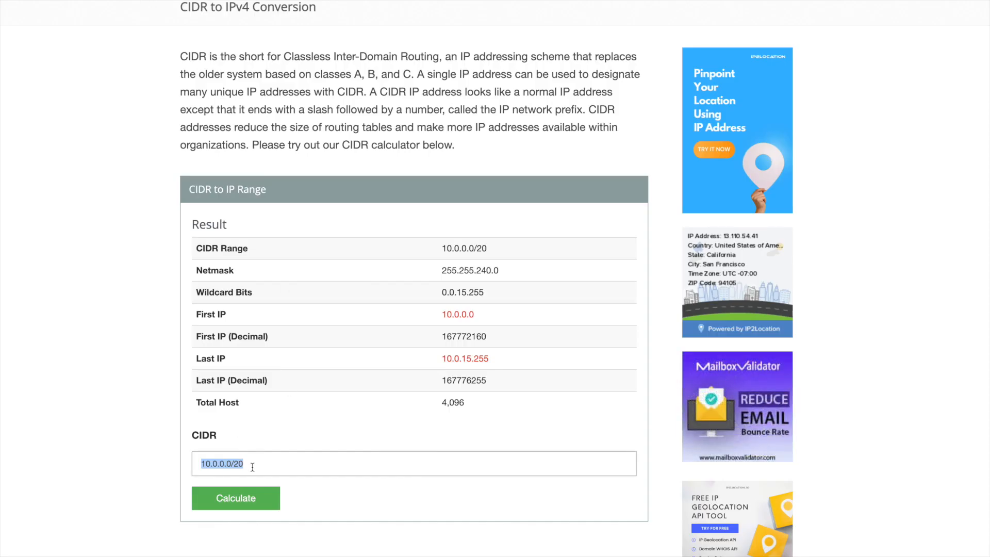
pyautogui.click(253, 467)
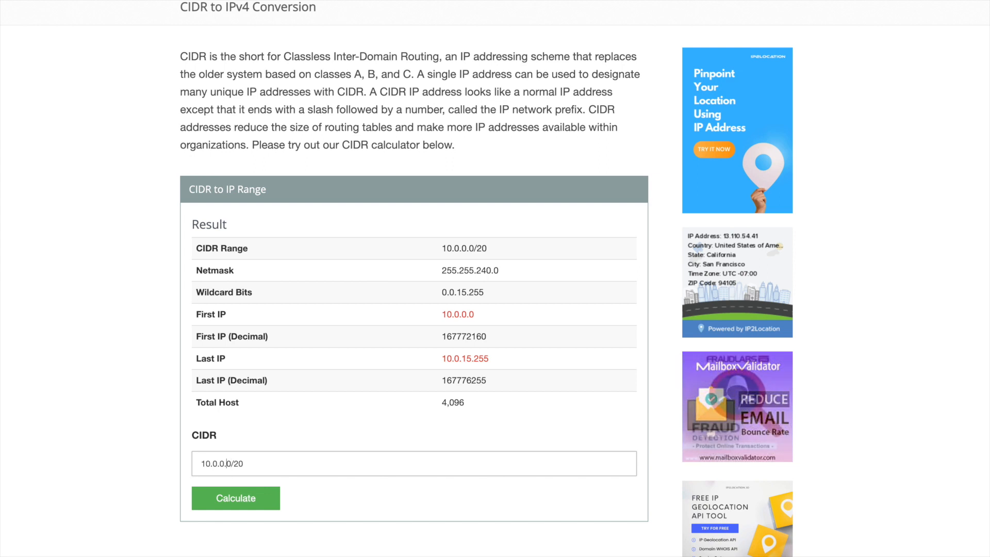
pyautogui.press('BackSpace')
pyautogui.write('1')
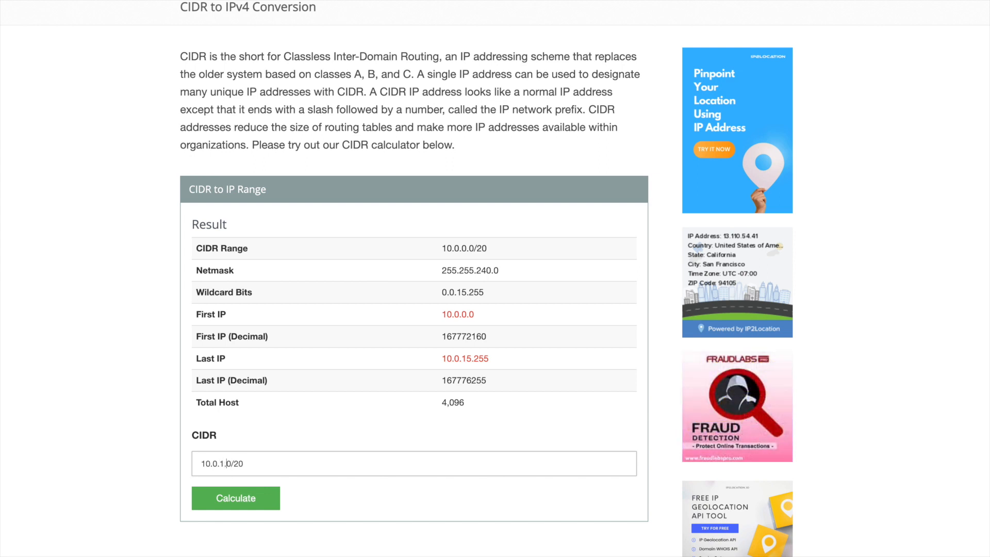
pyautogui.press('End')
pyautogui.press('BackSpace')
pyautogui.write('4')
pyautogui.click(247, 496)
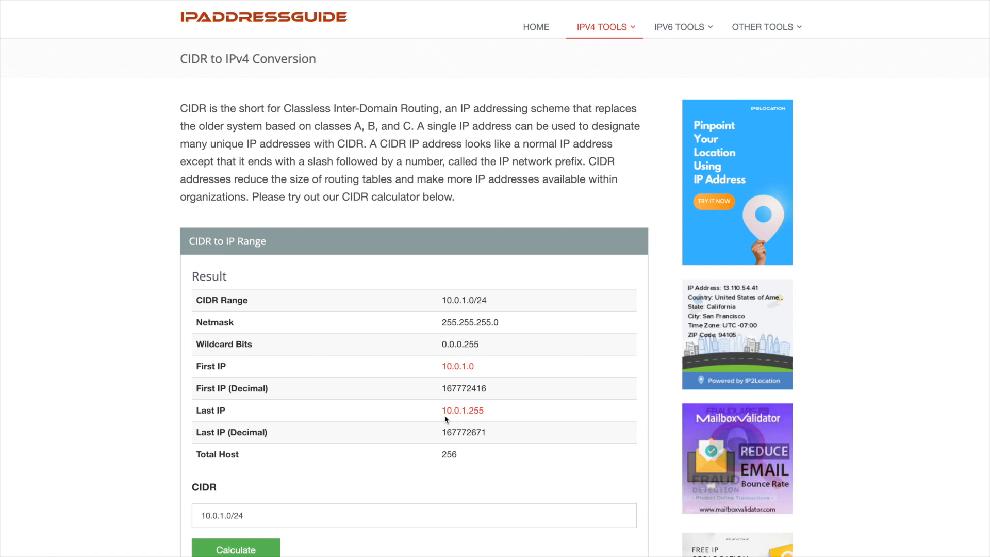
pyautogui.doubleClick(449, 455)
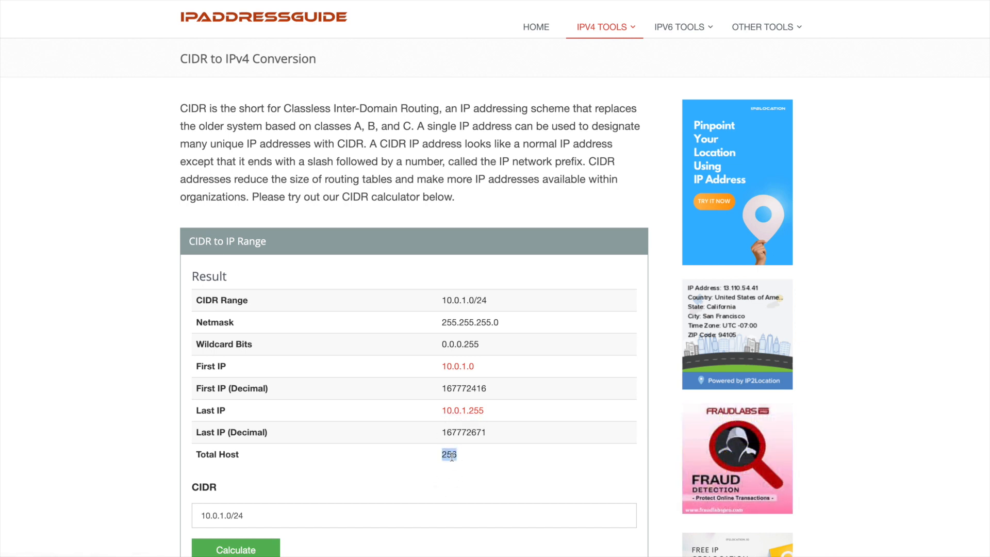
# Copy 10.0.1.0/24 from the calculator into the IPv4 CIDR block of subnet-1 in AWS and create the subnet
pyautogui.moveTo(298, 515); pyautogui.dragTo(201, 515)
pyautogui.press('super+c')
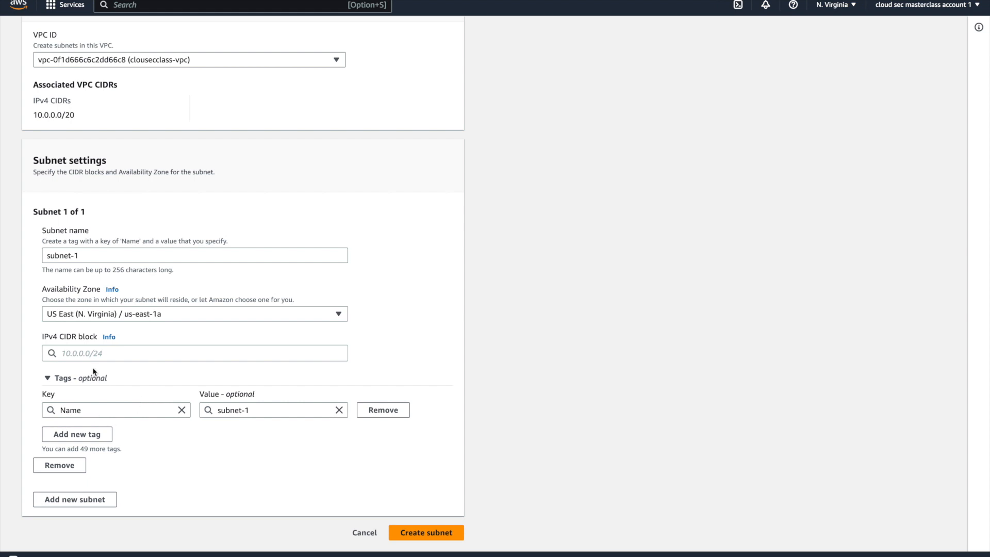
pyautogui.click(91, 353)
pyautogui.press('super+v')
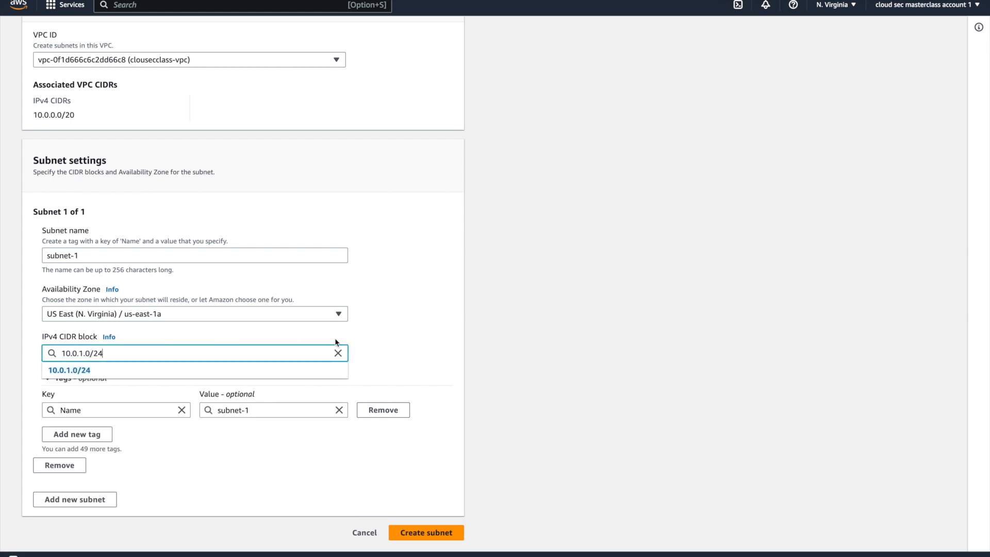
pyautogui.click(180, 370)
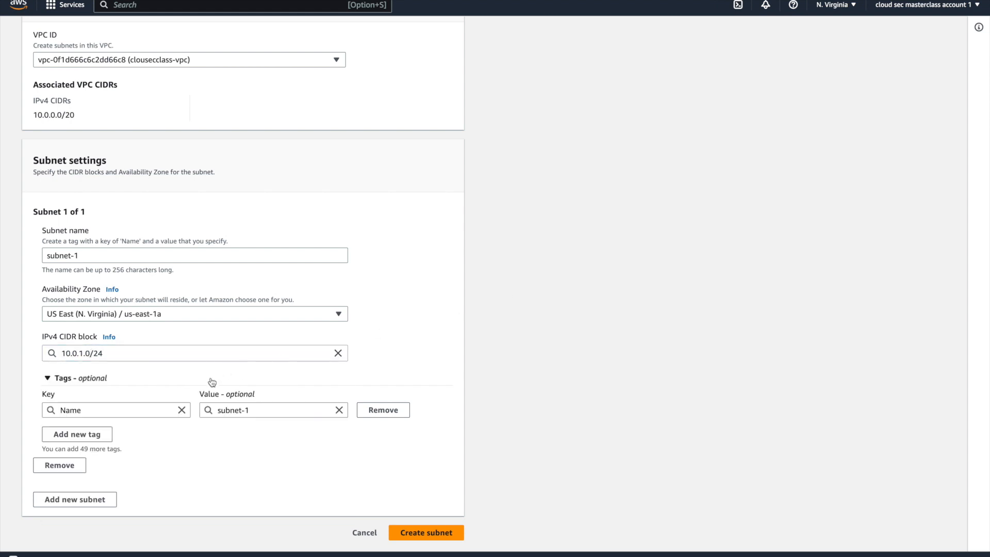
pyautogui.click(429, 536)
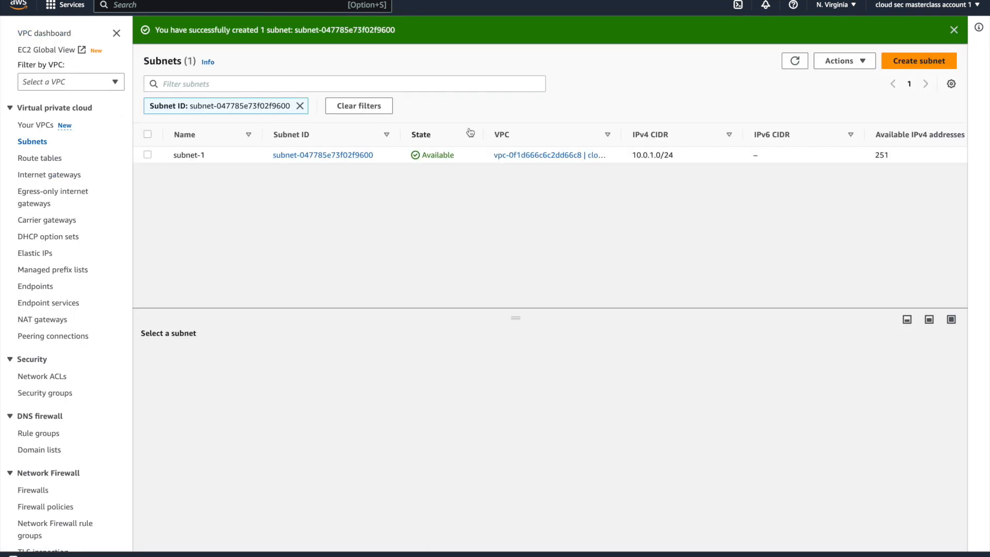
# Start another subnet in clousecclass-vpc and name it subnet-2
pyautogui.click(920, 61)
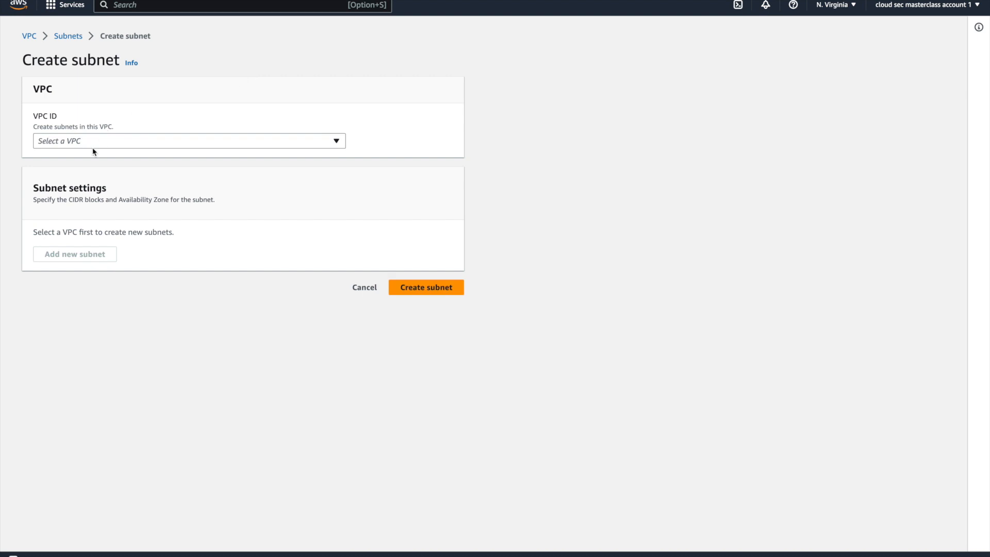
pyautogui.click(91, 139)
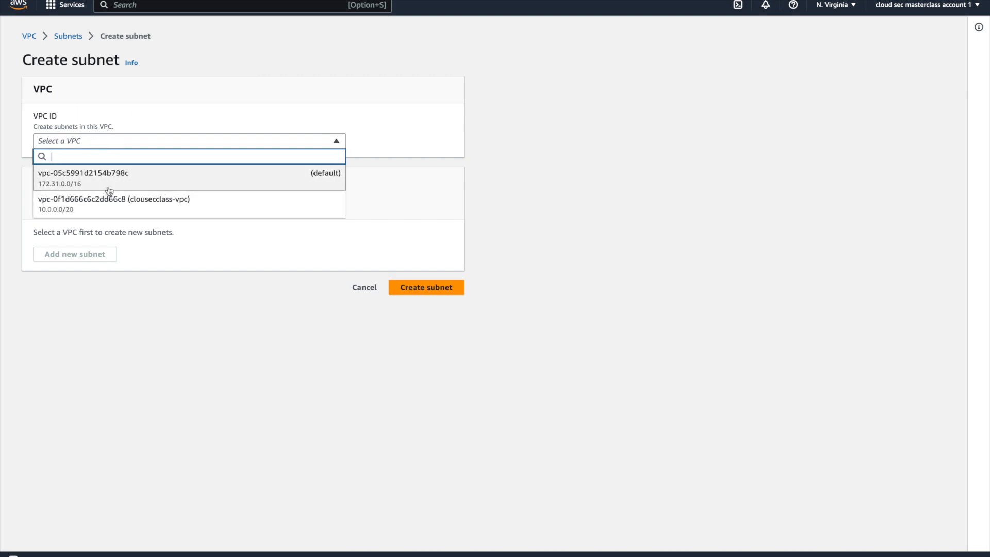
pyautogui.click(106, 204)
pyautogui.scroll(-2, 85, 270)
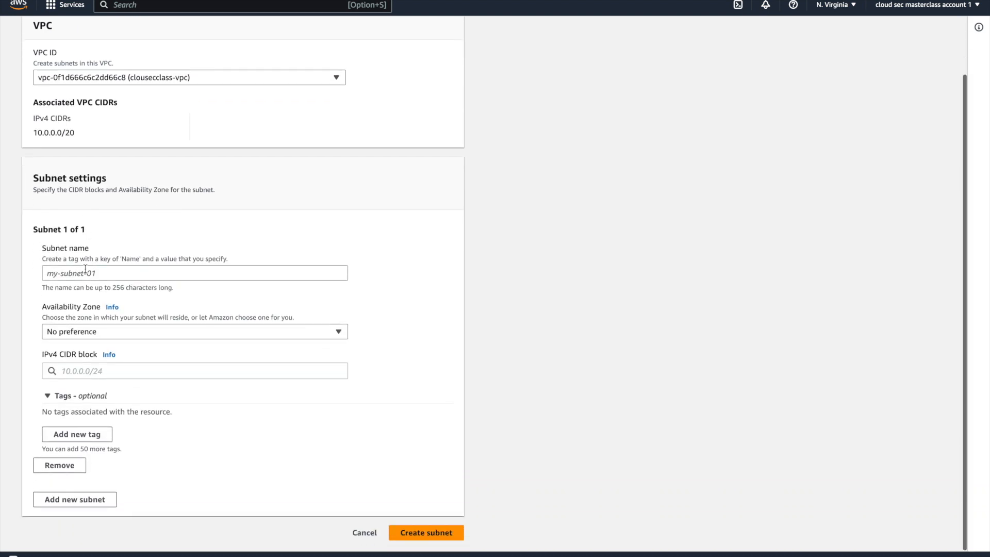
pyautogui.click(76, 273)
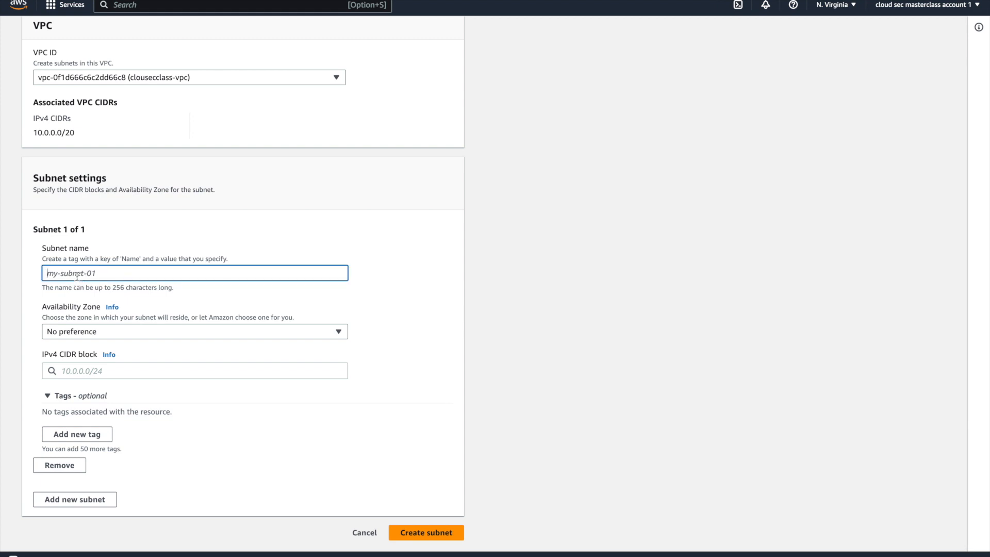
pyautogui.write('subnet-2')
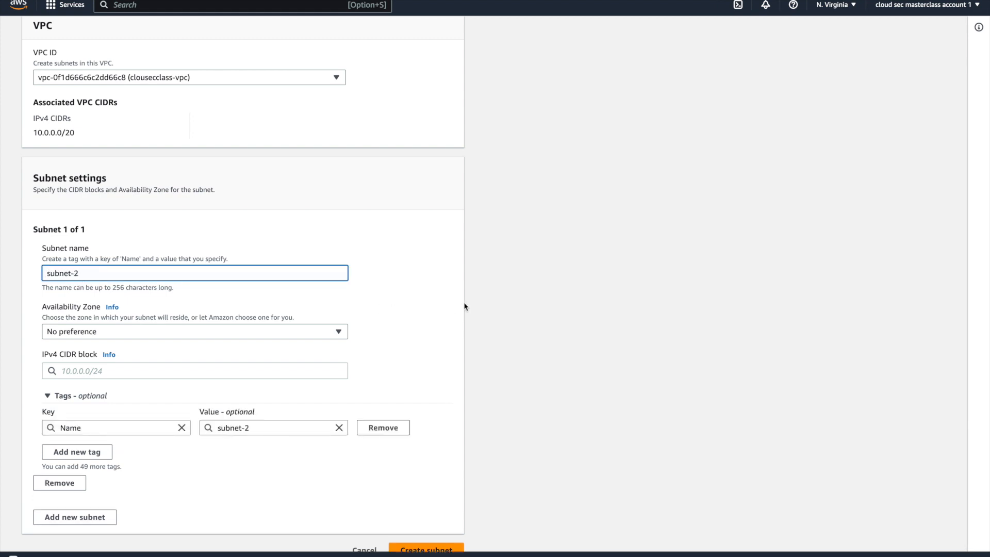
# Set the IPv4 CIDR block of subnet-2 to 10.0.2.0/24 and create the subnet
pyautogui.scroll(-1, 466, 308)
pyautogui.click(84, 359)
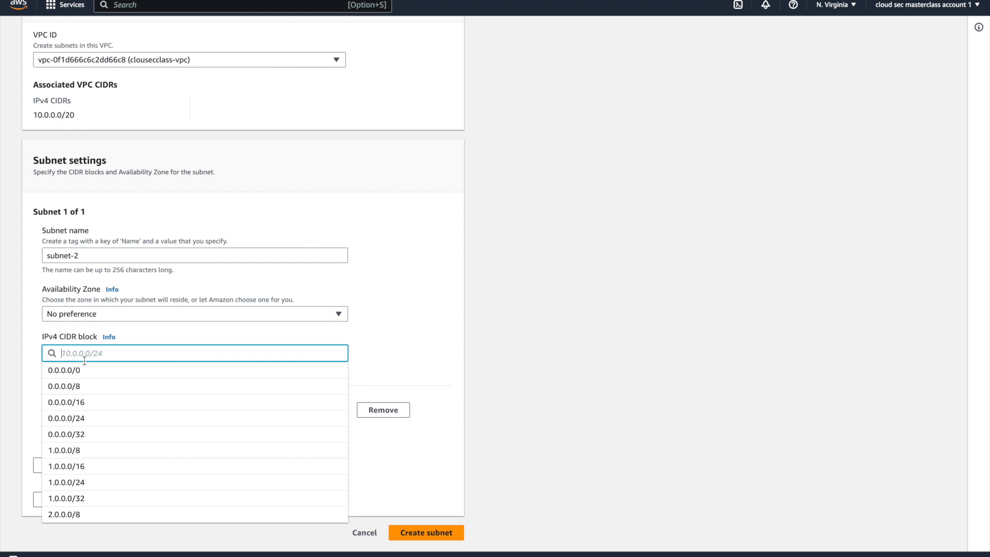
pyautogui.write('10.0.')
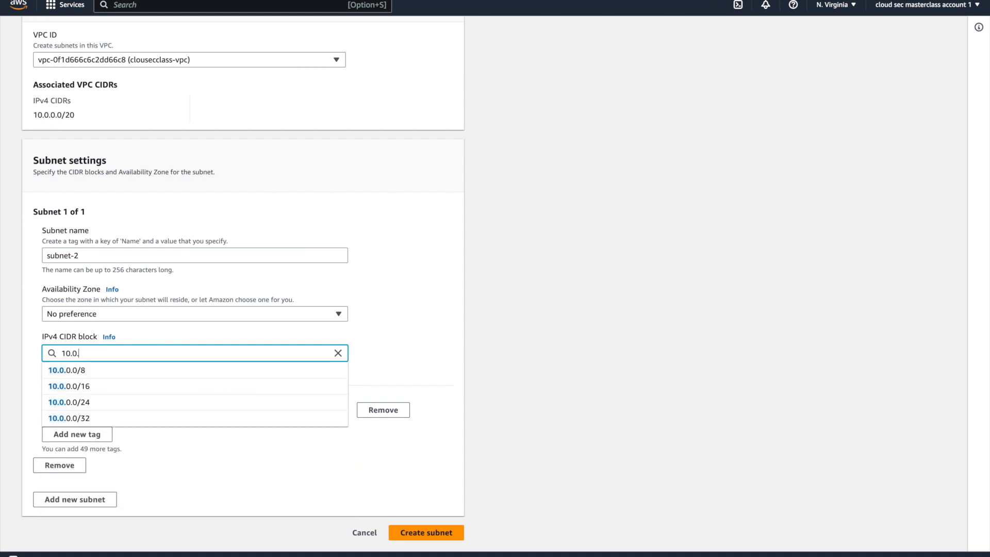
pyautogui.write('2')
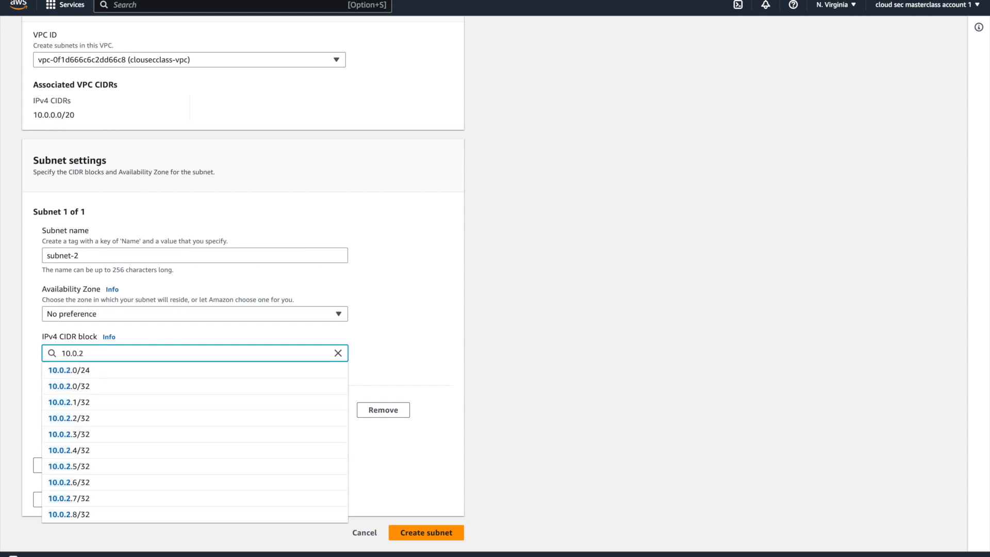
pyautogui.write('.0/24')
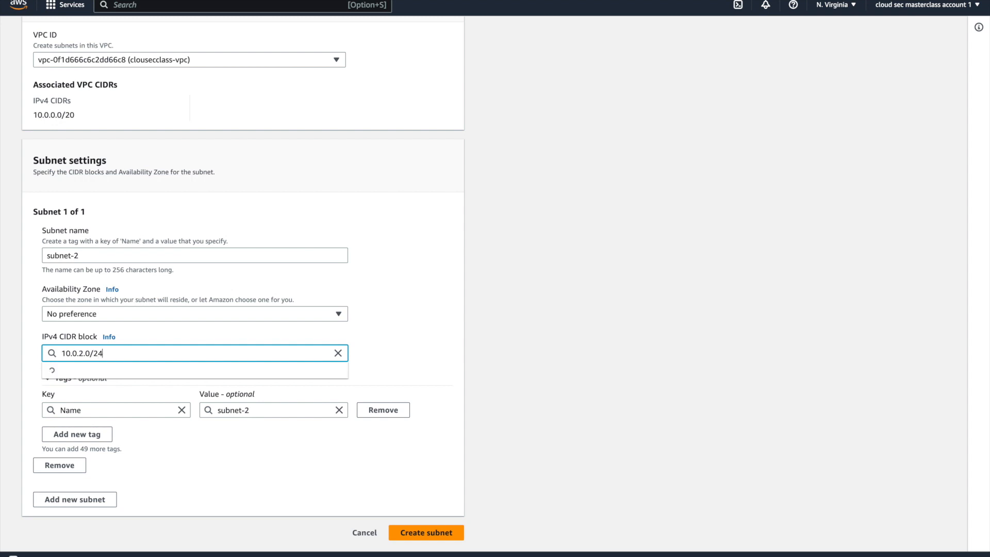
pyautogui.click(524, 347)
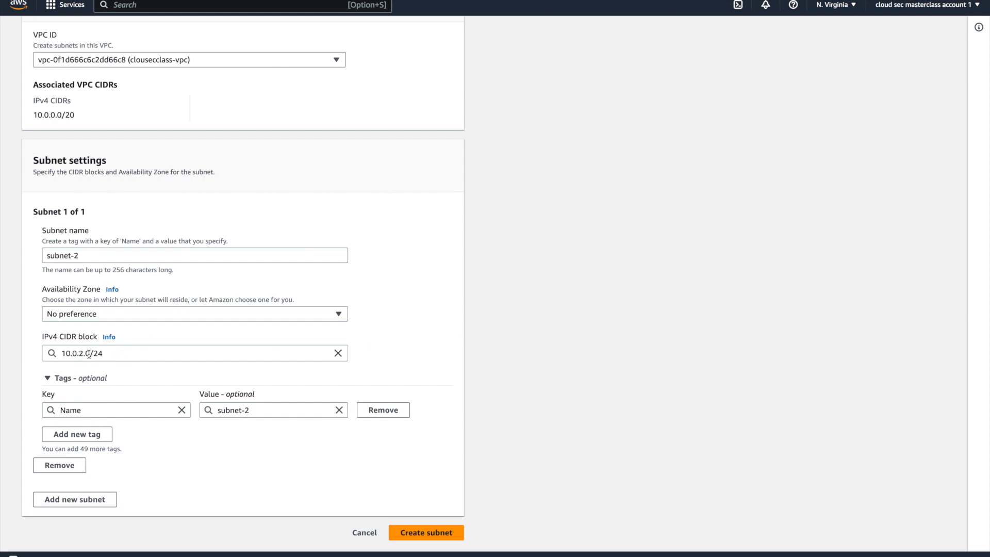
pyautogui.scroll(3, 175, 306)
pyautogui.scroll(-3, 175, 305)
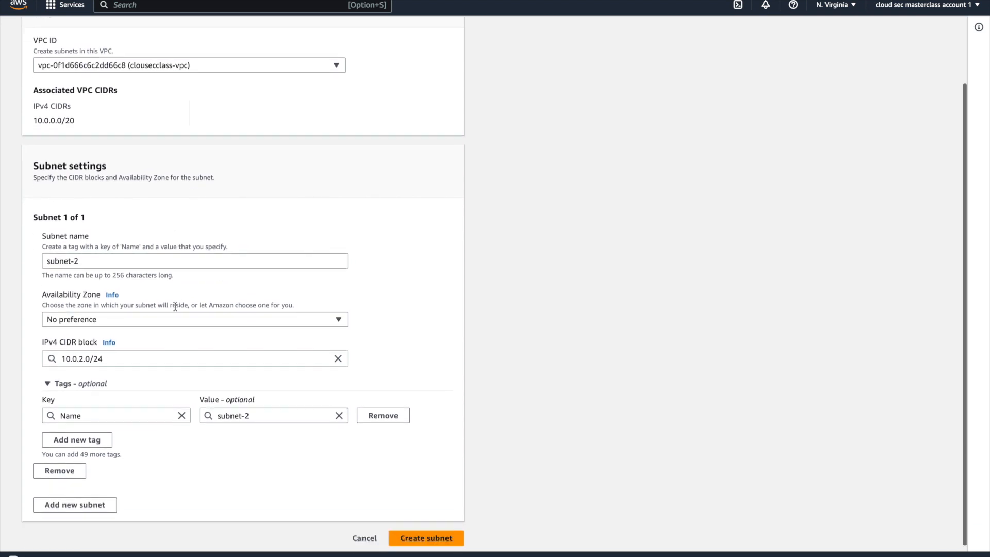
pyautogui.click(456, 532)
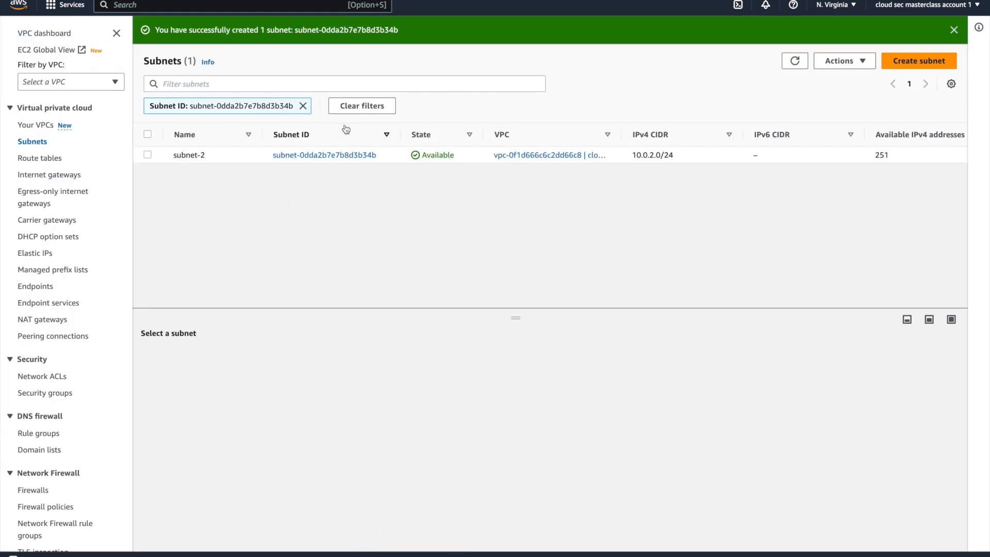
# Remove the subnet ID filter and filter the subnets by clousecclass-vpc instead
pyautogui.click(303, 105)
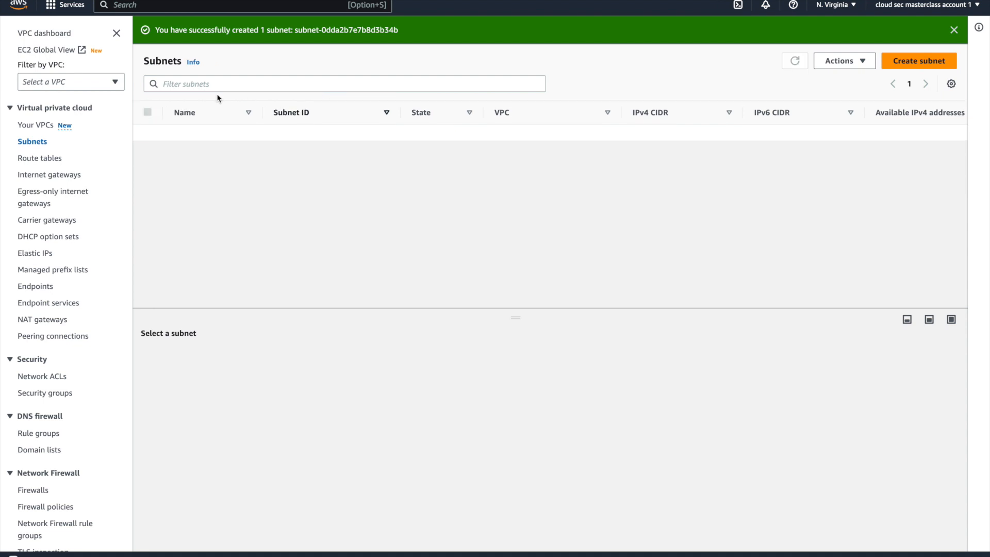
pyautogui.click(82, 80)
pyautogui.click(98, 186)
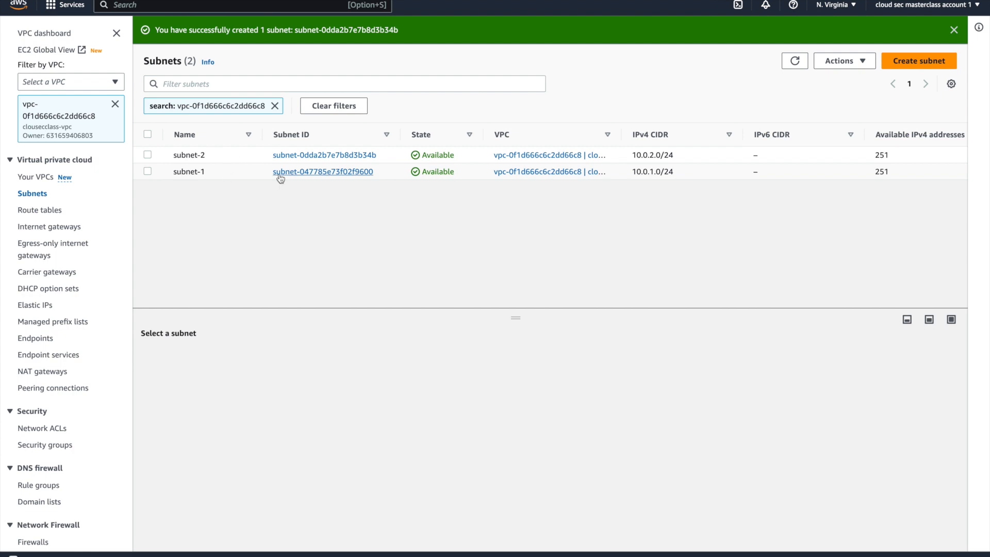
# Show the resource map of clousecclass-vpc in the VPC list and dismiss its introduction notice
pyautogui.click(37, 179)
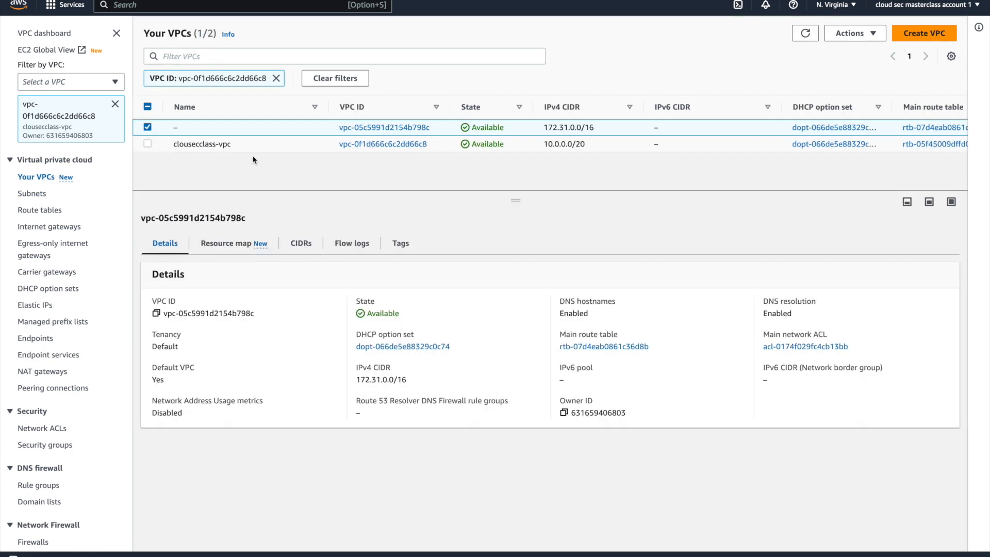
pyautogui.click(147, 127)
pyautogui.click(147, 144)
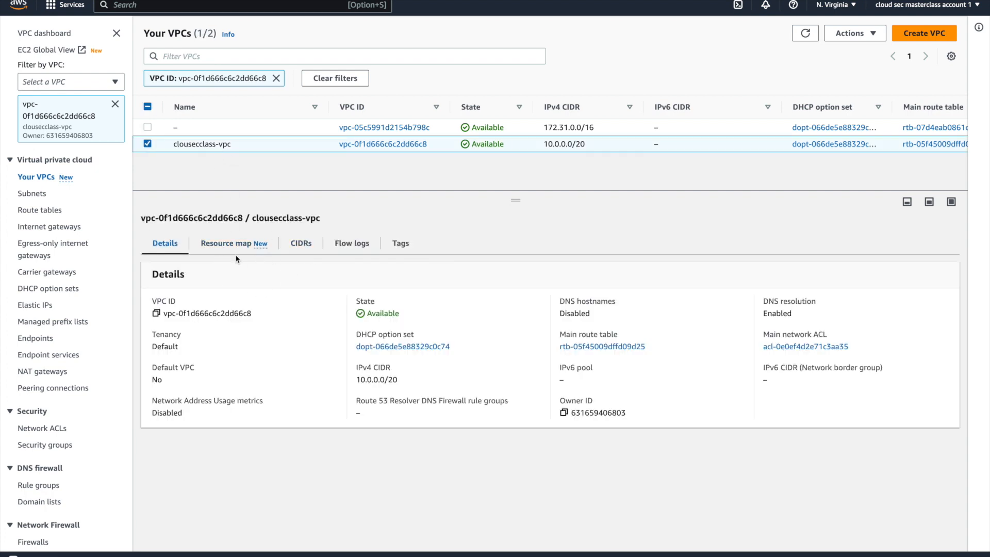
pyautogui.click(250, 247)
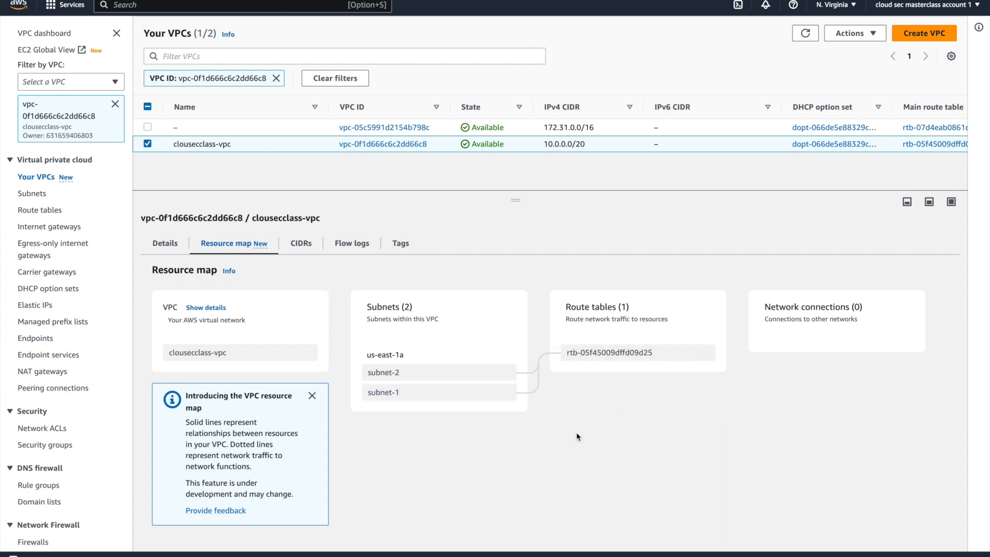
pyautogui.click(312, 396)
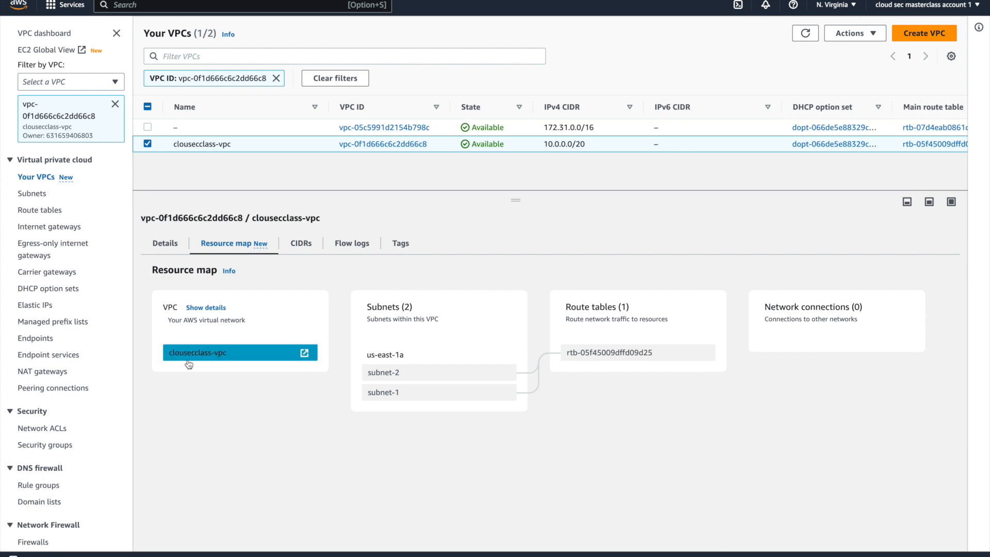
# Examine how the subnets connect to the route table in the resource map, and check that route table's route destination
pyautogui.moveTo(367, 354); pyautogui.dragTo(399, 354)
pyautogui.click(400, 354)
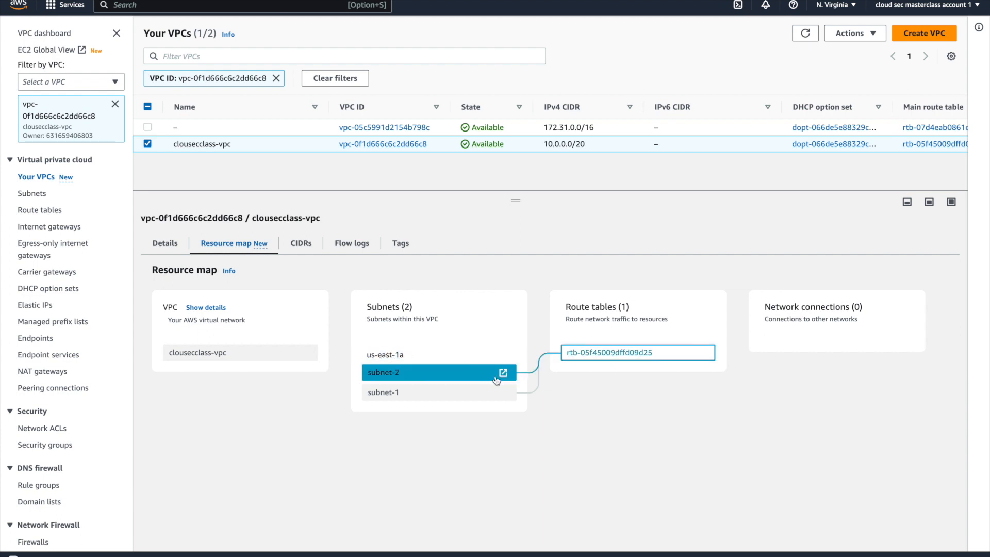
pyautogui.click(591, 360)
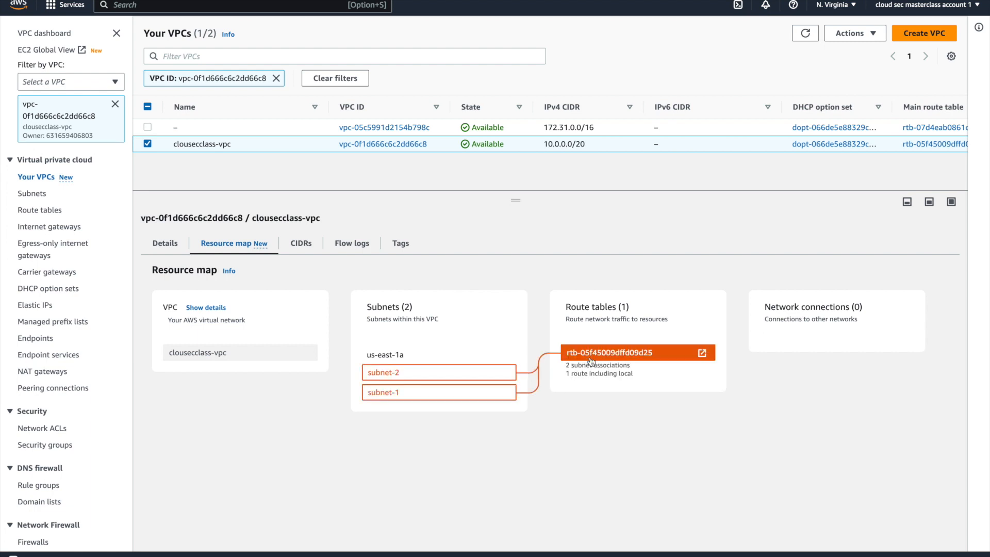
pyautogui.click(702, 353)
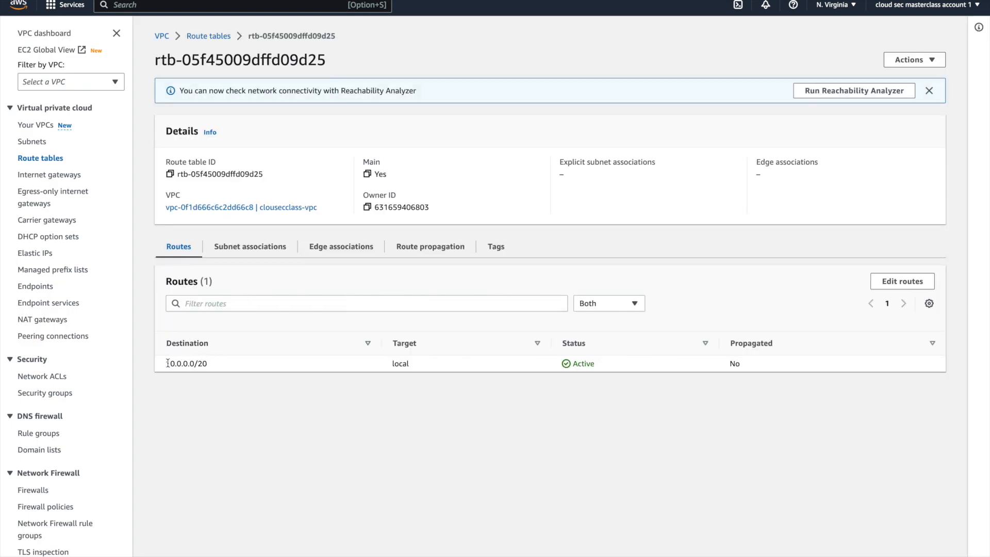
pyautogui.moveTo(168, 365); pyautogui.dragTo(211, 369)
# Review the full subnet list and return to the list of VPCs
pyautogui.click(38, 146)
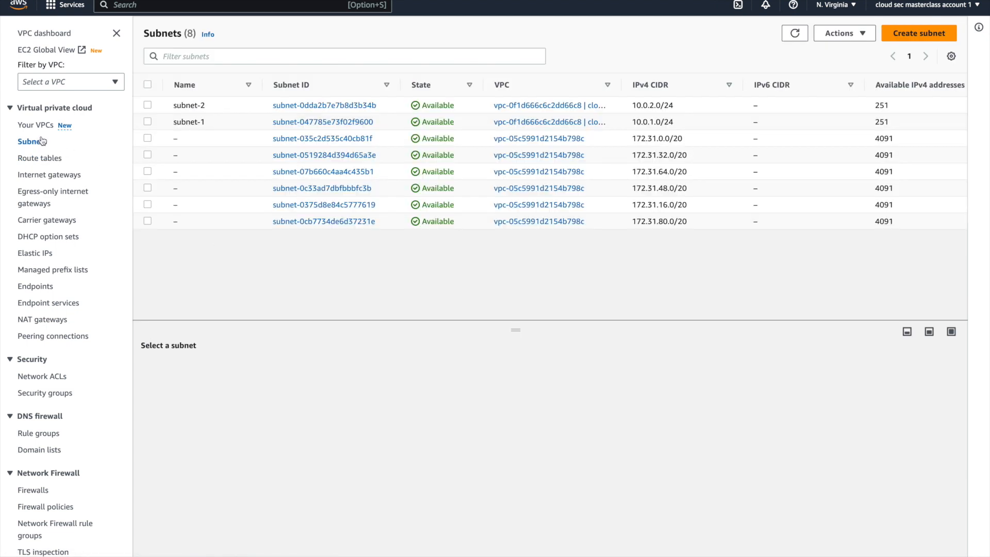
pyautogui.click(36, 126)
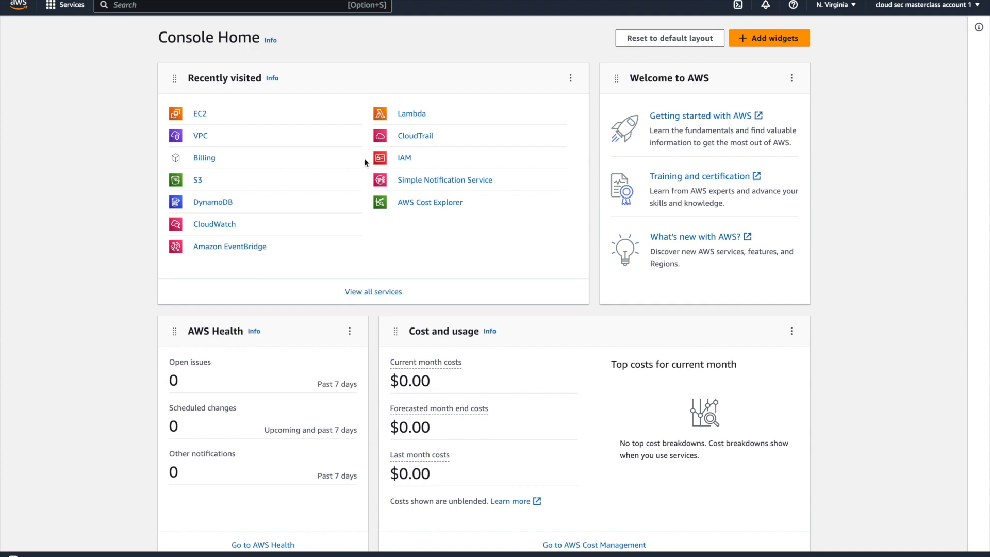
# Begin launching a new EC2 instance from the running instances list and name it vm-public
pyautogui.click(200, 114)
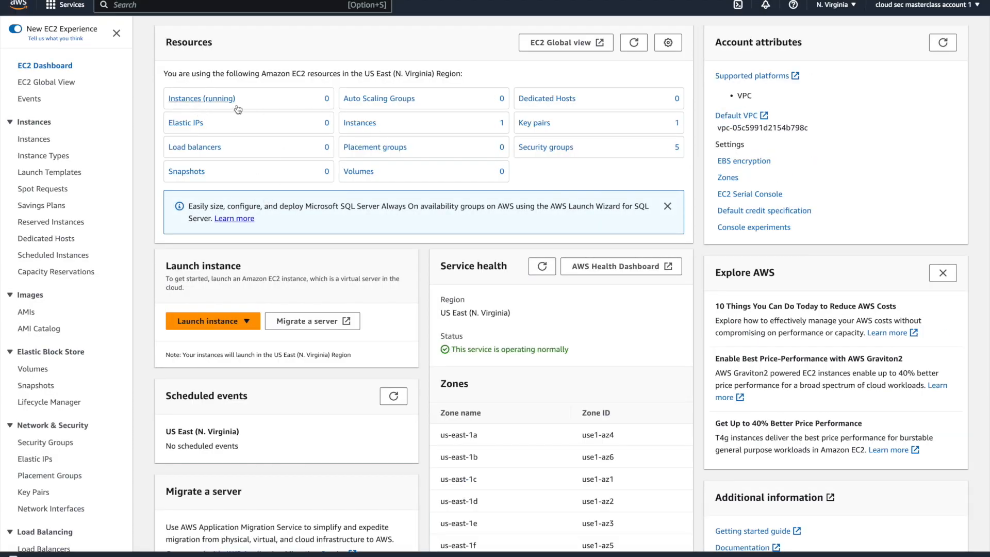
pyautogui.click(223, 101)
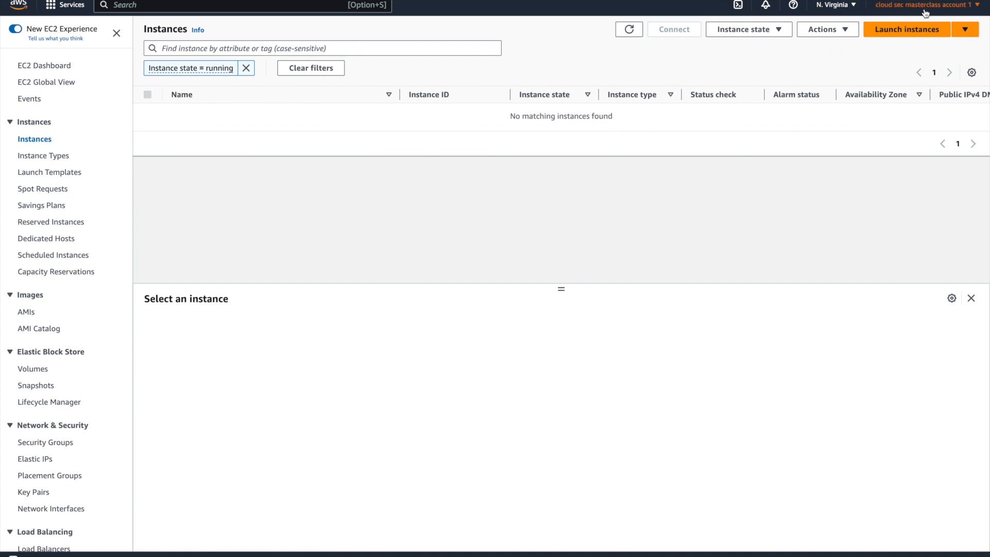
pyautogui.click(896, 32)
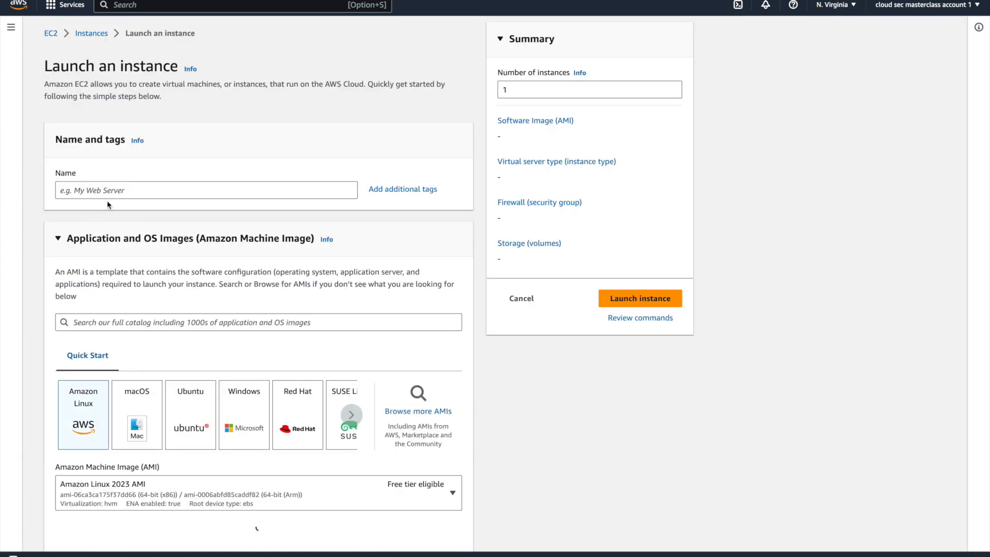
pyautogui.write('vm-public')
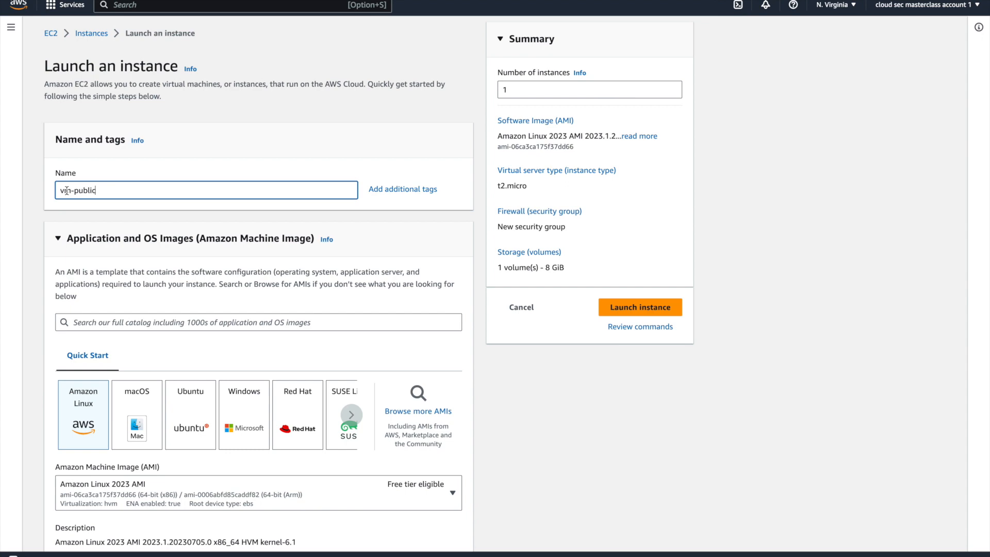
# Choose cloudseckeypair as the login key pair for the vm-public instance
pyautogui.scroll(-5, 196, 222)
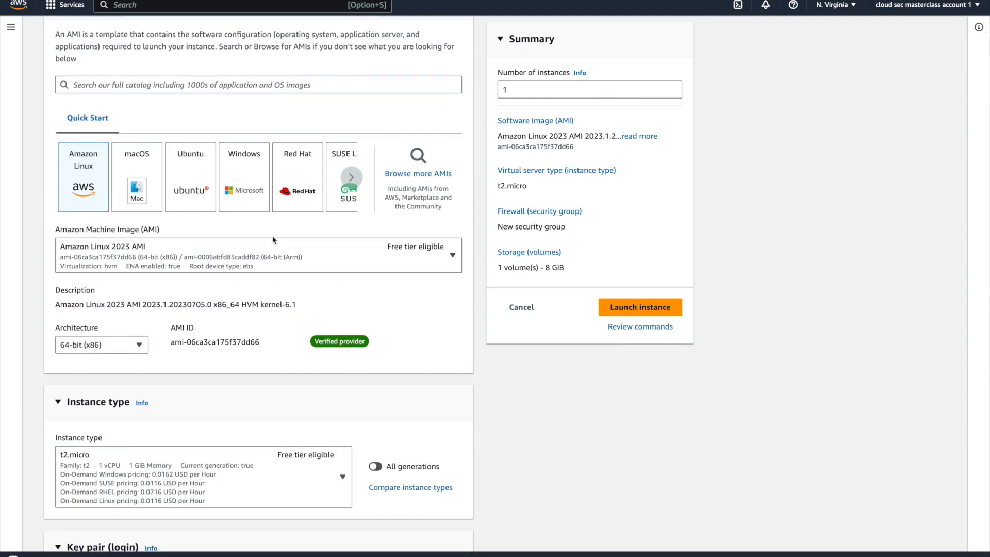
pyautogui.scroll(-6, 291, 260)
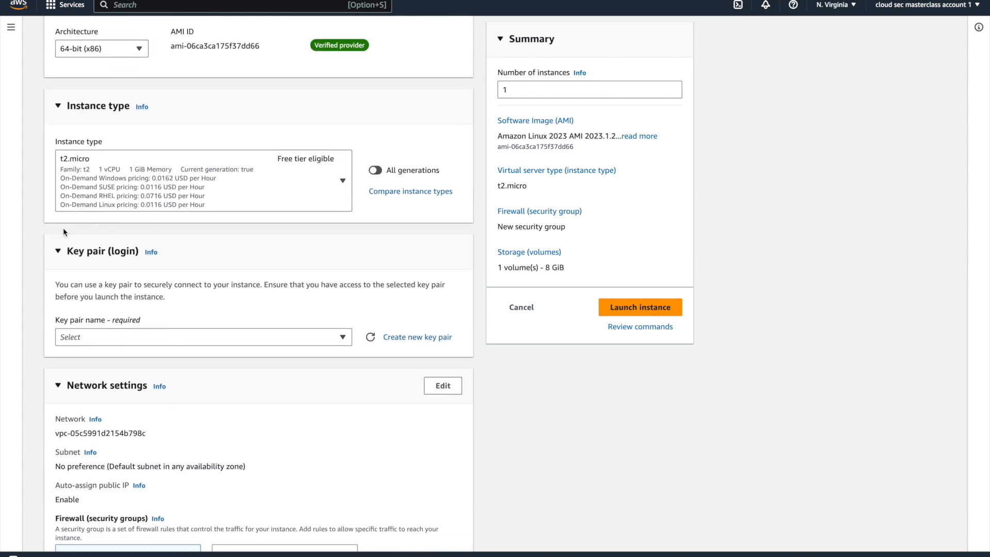
pyautogui.click(117, 337)
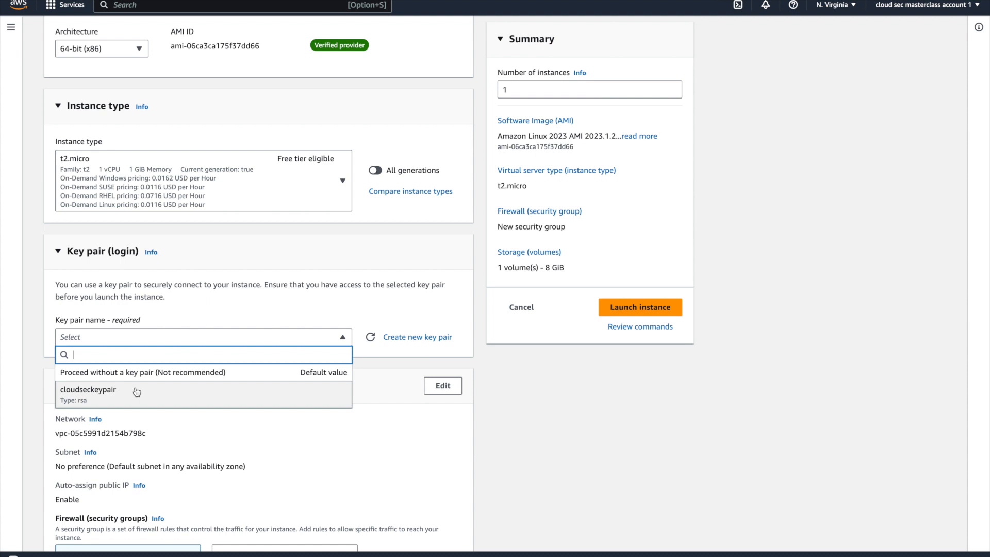
pyautogui.click(136, 391)
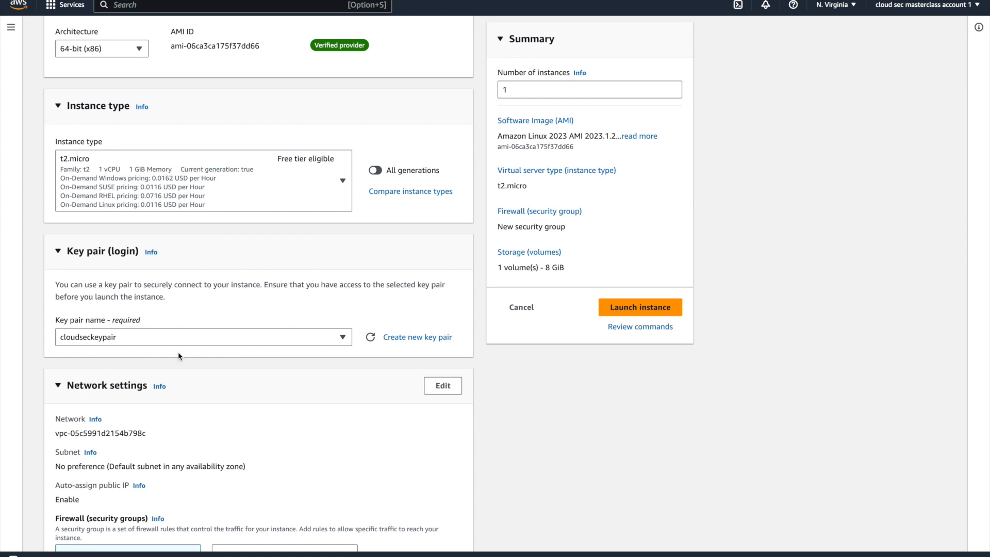
# Edit the instance's network settings and select clousecclass-vpc (10.0.0.0/20) as its VPC
pyautogui.scroll(-3, 276, 352)
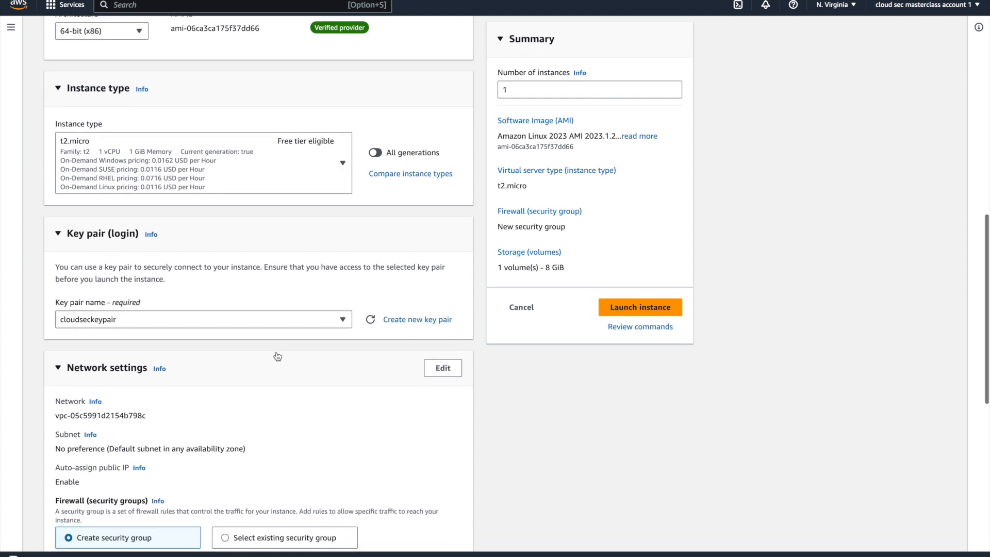
pyautogui.scroll(-1, 276, 352)
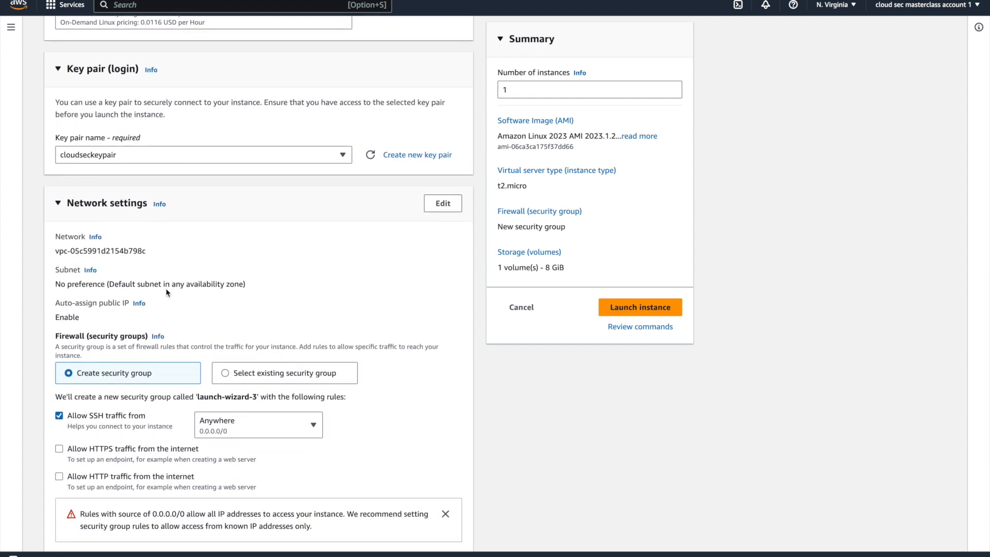
pyautogui.tripleClick(100, 251)
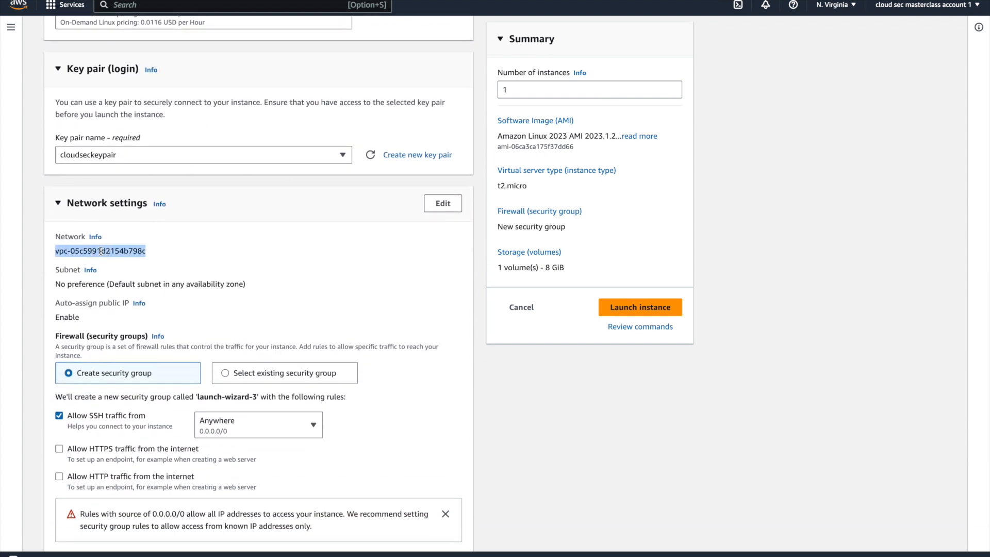
pyautogui.click(442, 203)
pyautogui.click(224, 254)
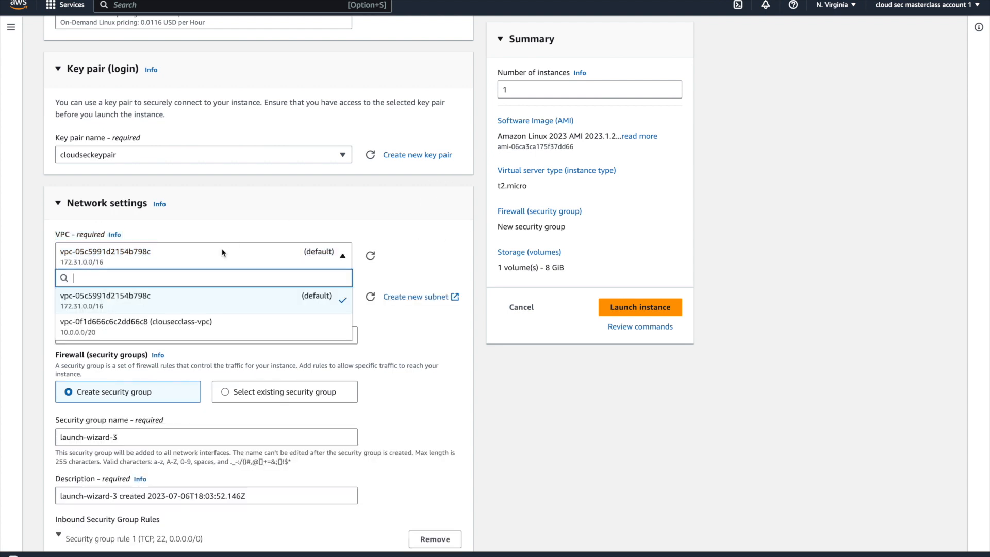
pyautogui.click(184, 323)
# Place the instance in subnet-1 and enable auto-assignment of a public IP
pyautogui.scroll(-2, 394, 257)
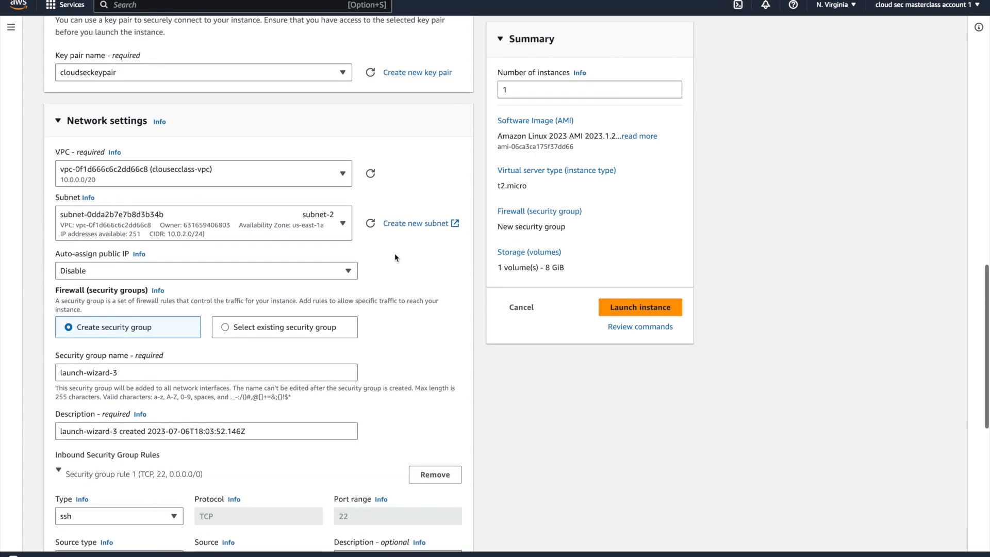
pyautogui.click(268, 225)
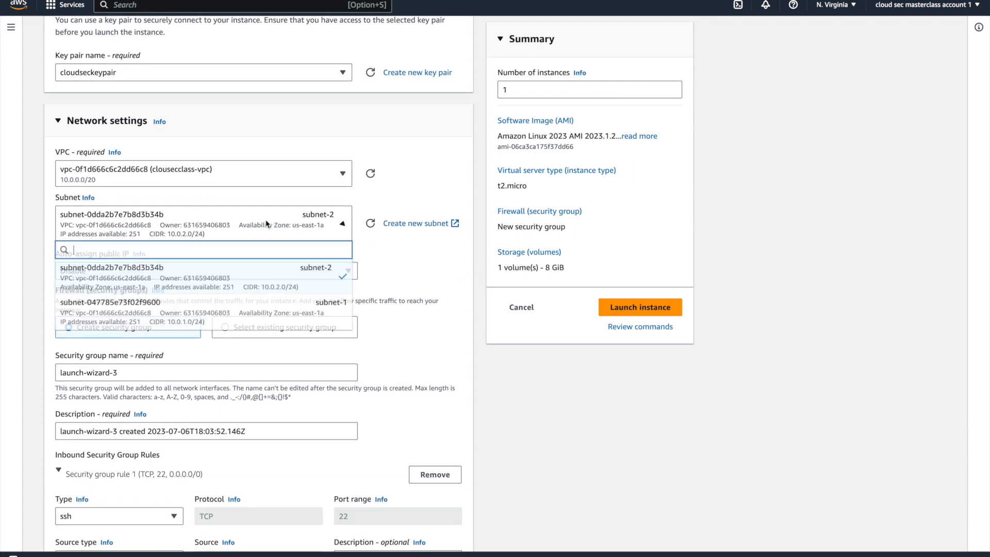
pyautogui.click(263, 309)
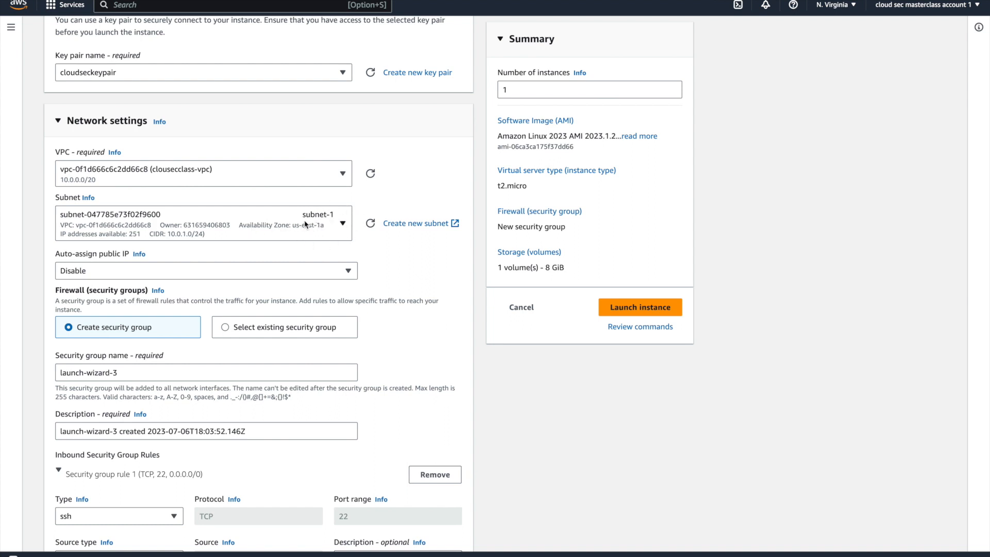
pyautogui.scroll(-3, 332, 219)
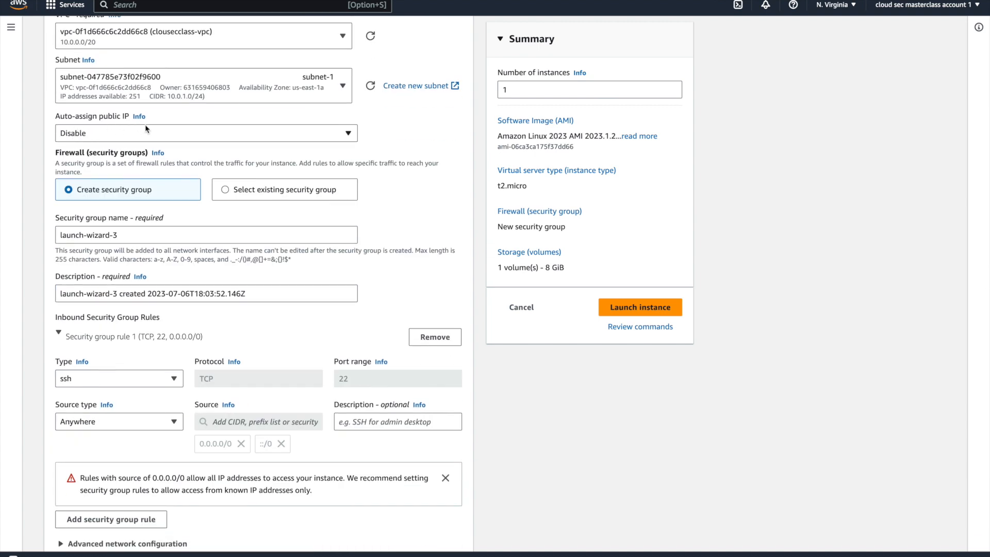
pyautogui.click(146, 129)
pyautogui.click(108, 150)
pyautogui.scroll(1, 222, 137)
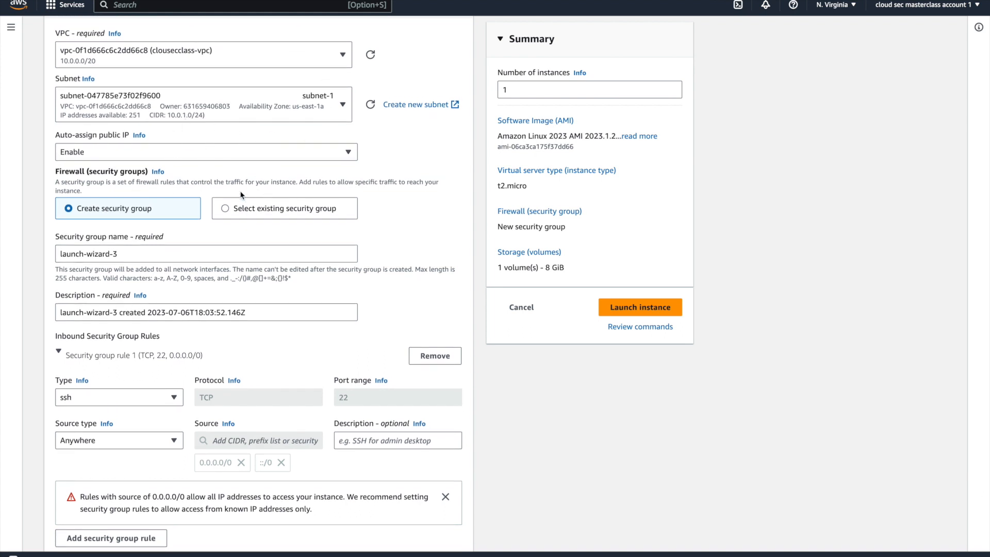
# Name the instance's new security group launch-wizard-public-ssh-from-desktop
pyautogui.scroll(-1, 233, 164)
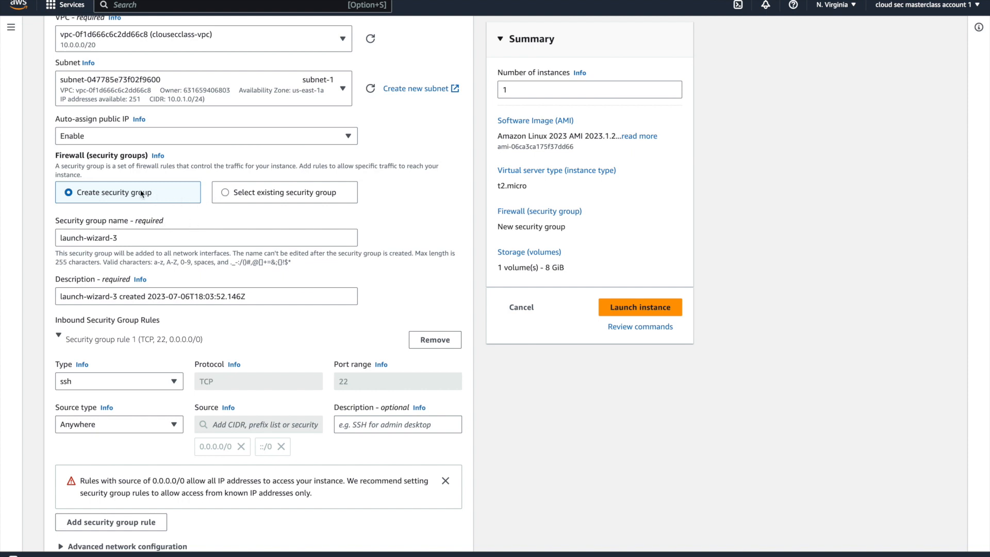
pyautogui.scroll(-1, 126, 198)
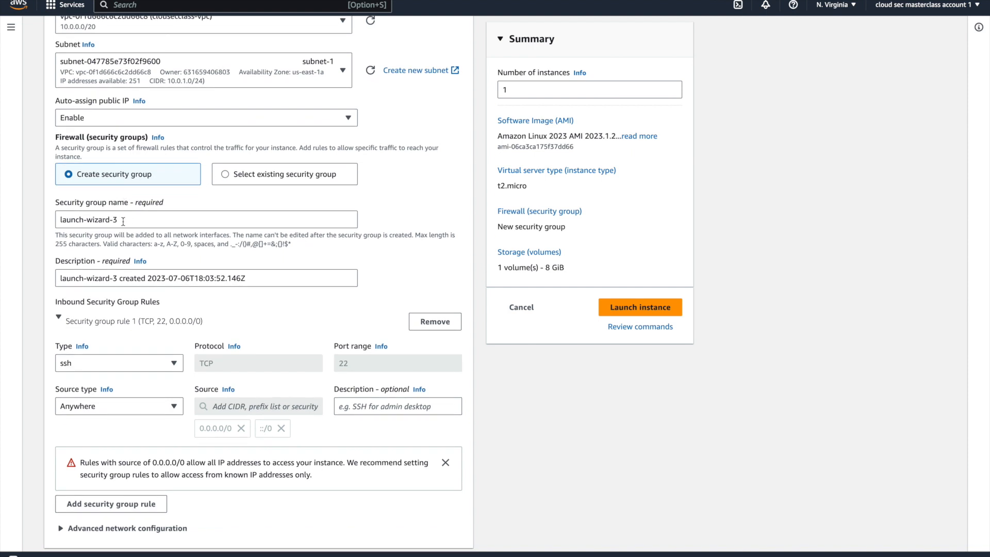
pyautogui.click(123, 221)
pyautogui.write('public-ssh-from')
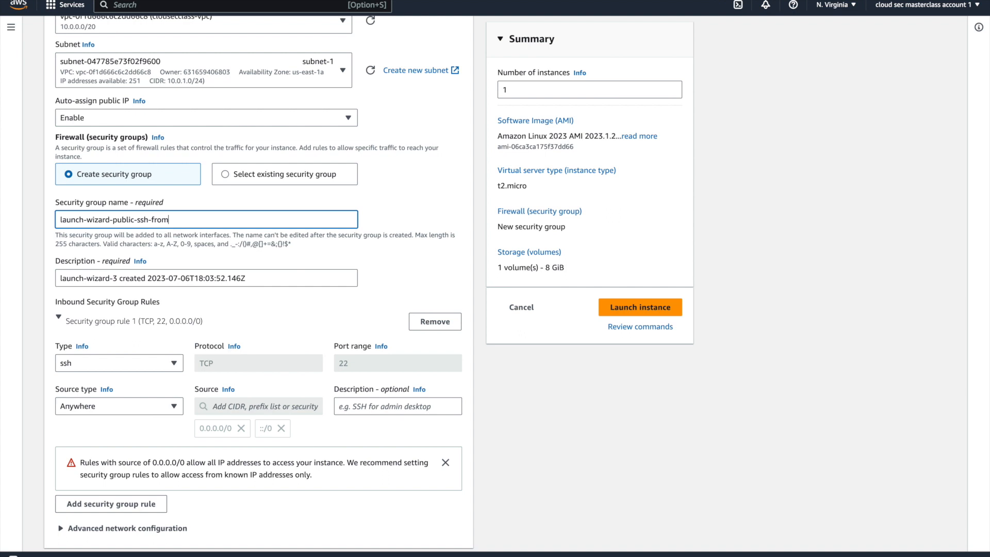
pyautogui.write('-desktop')
# Set the source type of the inbound SSH rule to Custom and open its source for entry
pyautogui.scroll(-1, 173, 227)
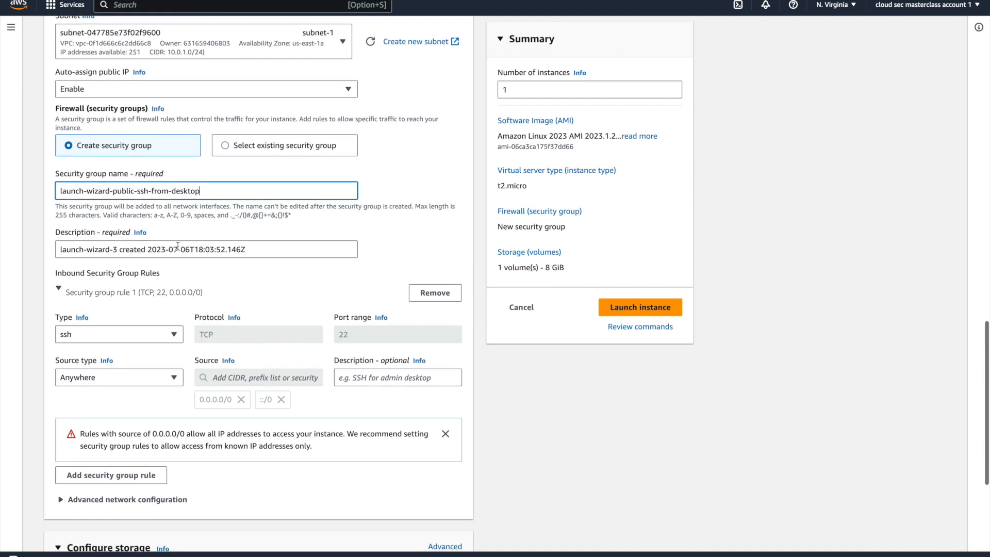
pyautogui.scroll(-1, 132, 282)
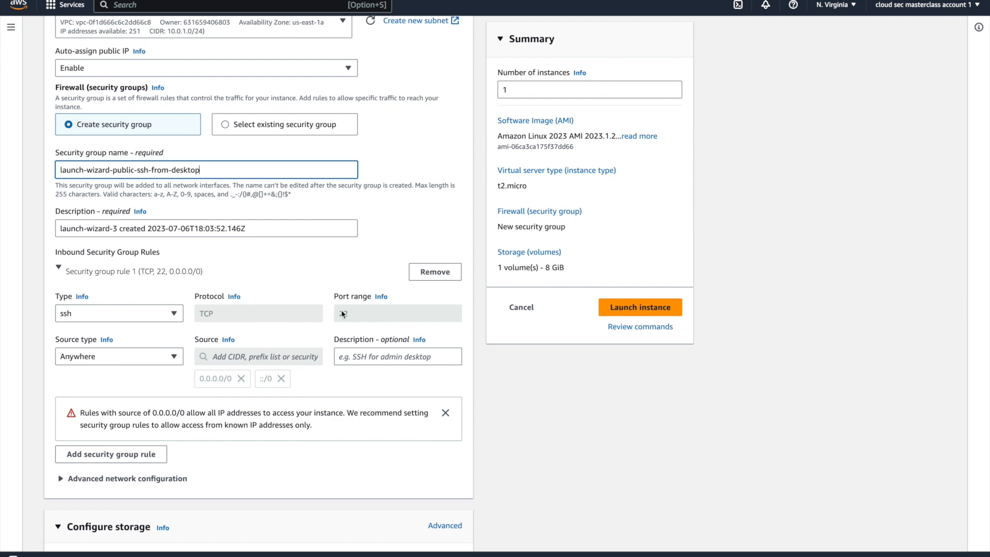
pyautogui.click(91, 357)
pyautogui.click(90, 391)
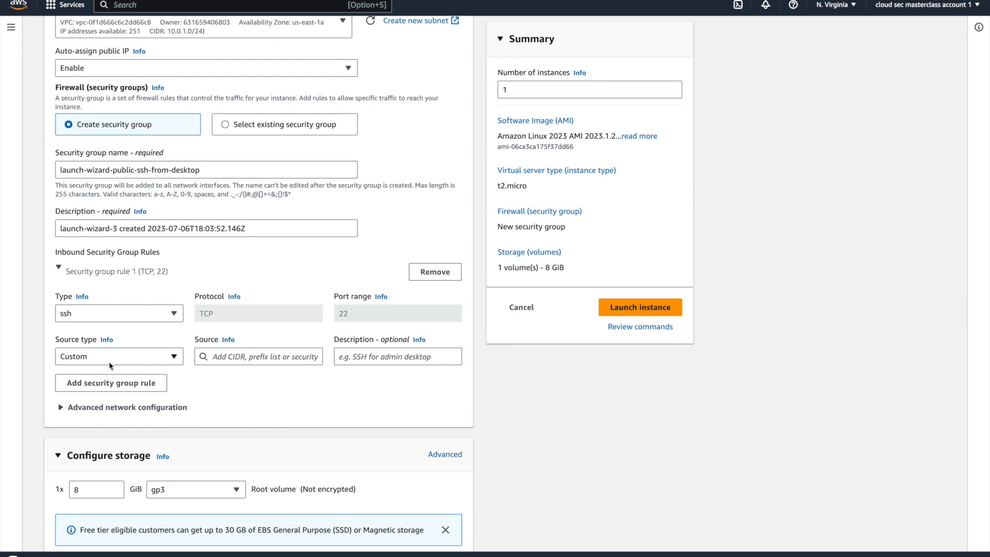
pyautogui.click(242, 358)
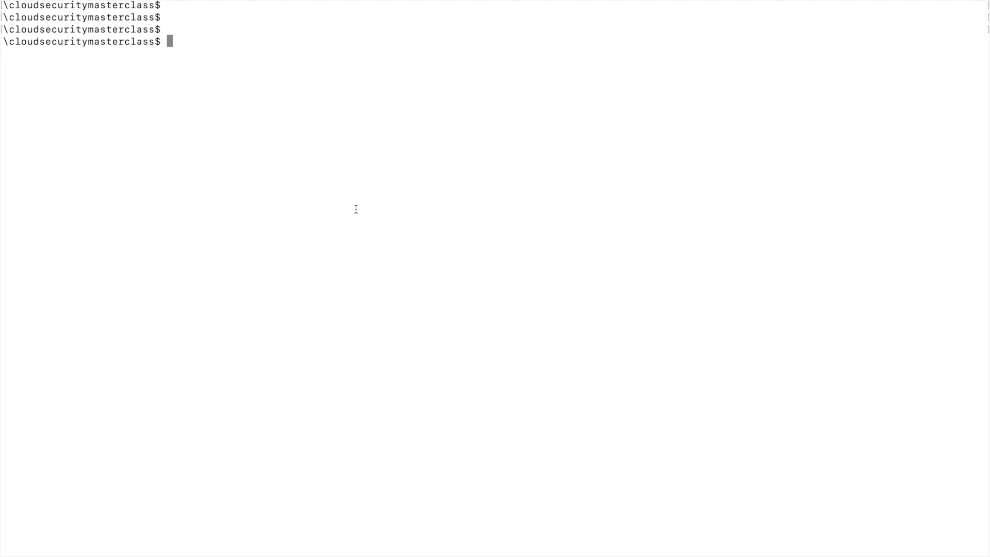
pyautogui.write('curl ipecho.net/plain')
pyautogui.press('Return')
pyautogui.moveTo(77, 53); pyautogui.dragTo(2, 52)
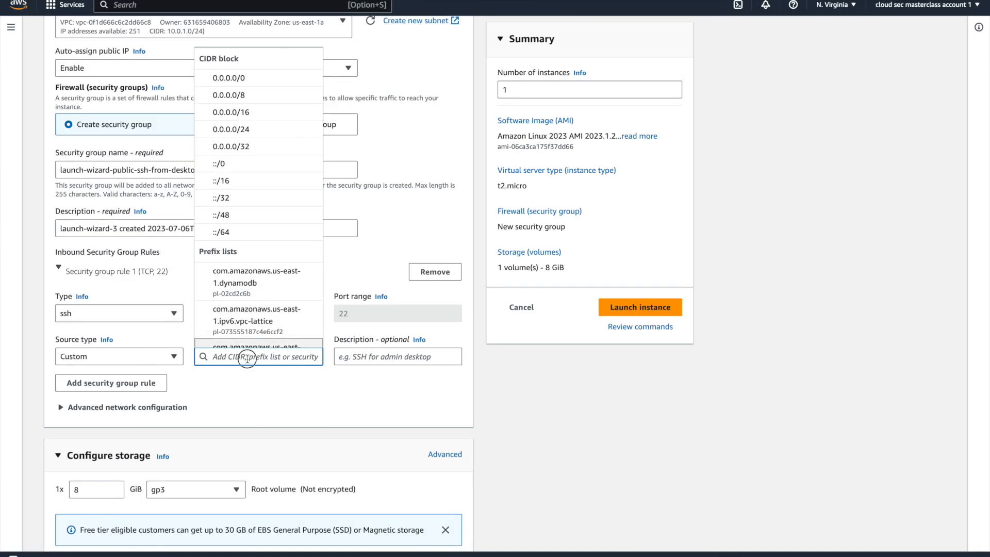
pyautogui.write('67.188.94.249')
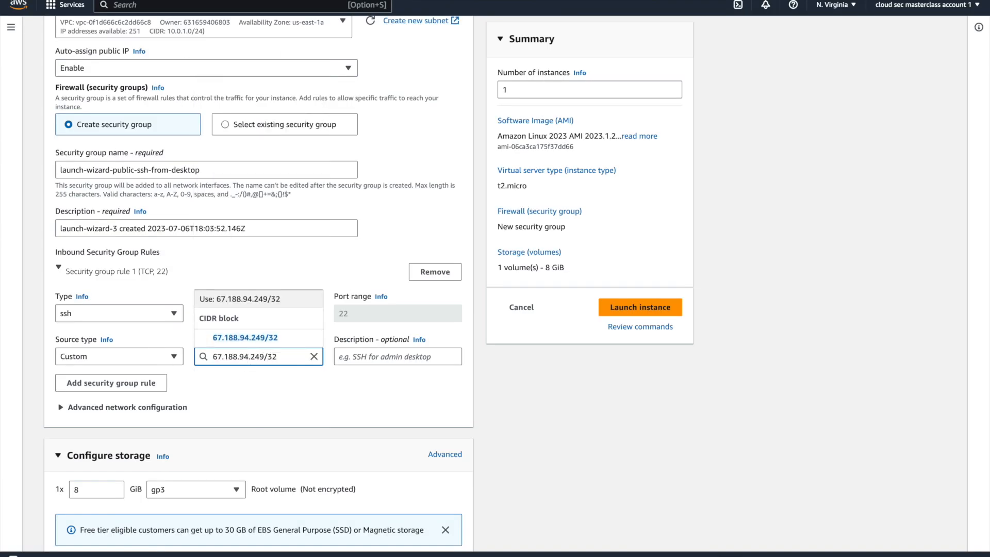
pyautogui.click(274, 338)
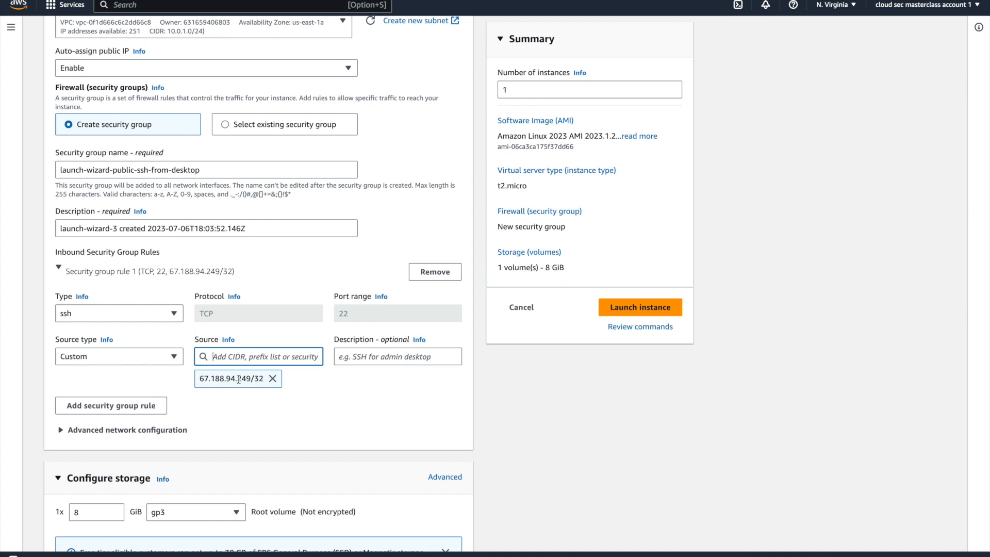
# Check the remaining storage settings and launch the vm-public instance
pyautogui.scroll(-1, 282, 357)
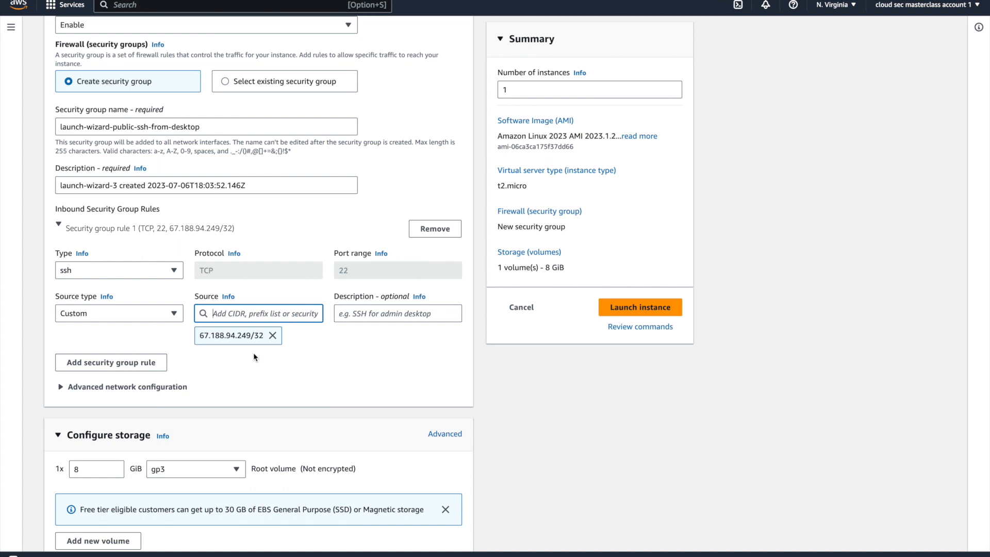
pyautogui.scroll(-1, 254, 356)
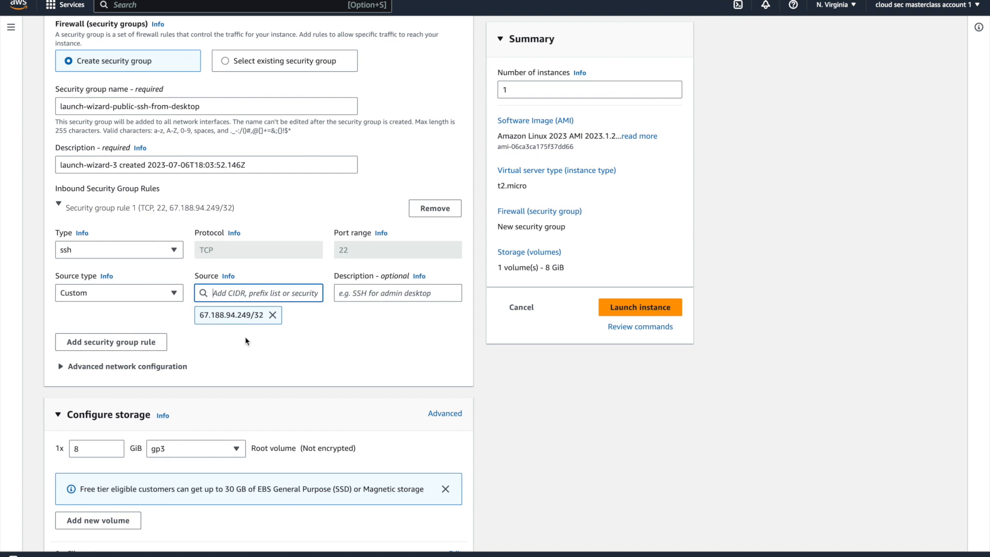
pyautogui.scroll(-2, 293, 345)
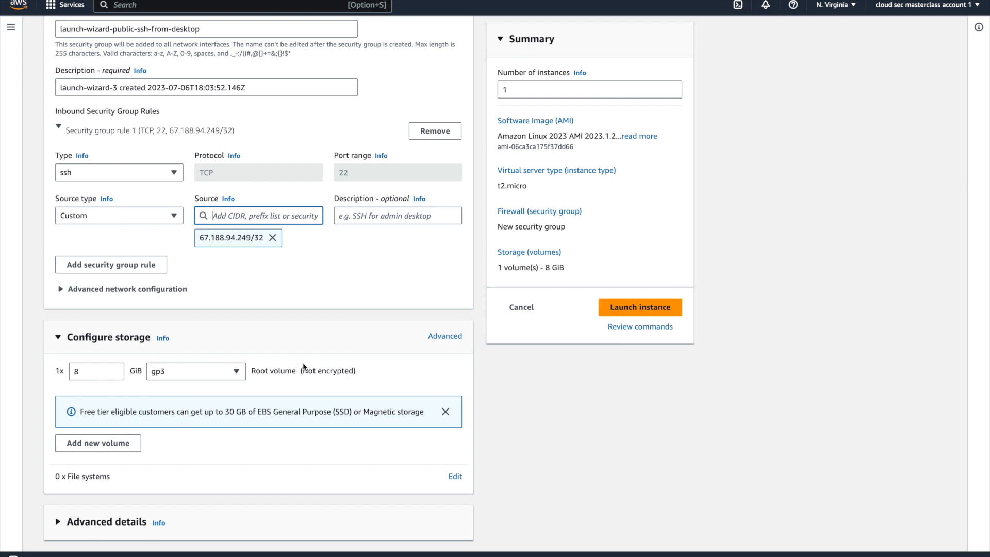
pyautogui.click(640, 308)
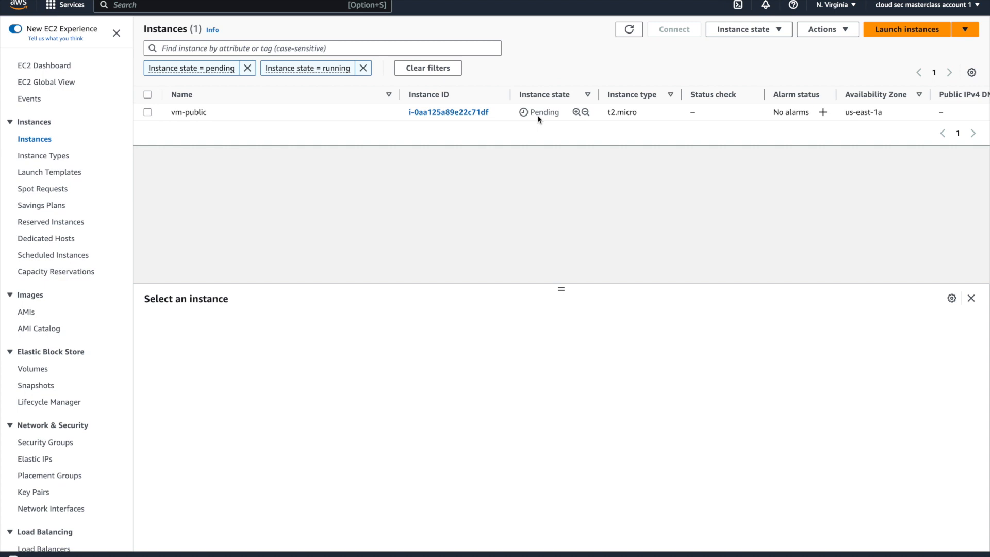
# Refresh the instance list and check the public IPv4 address in vm-public's details
pyautogui.click(629, 29)
pyautogui.click(225, 112)
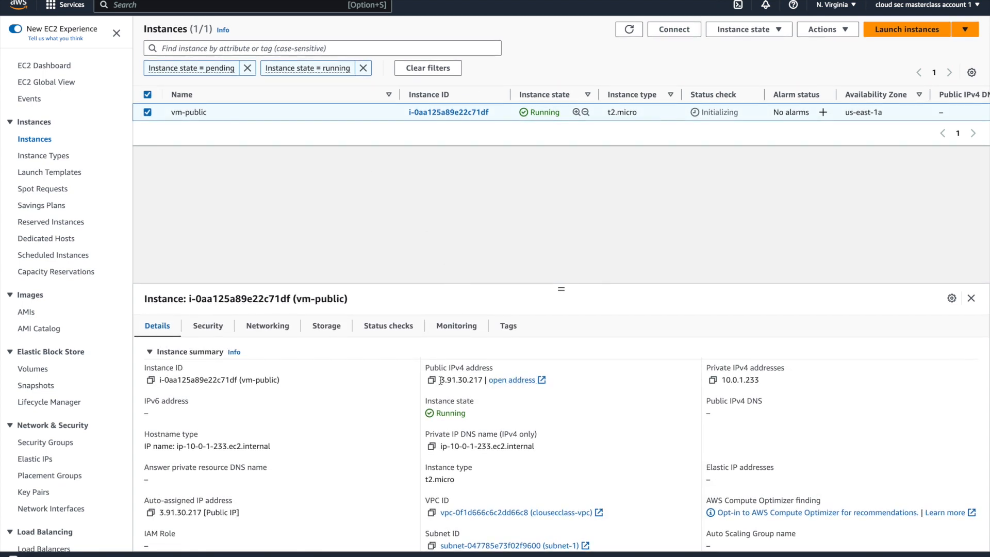
pyautogui.moveTo(483, 380); pyautogui.dragTo(441, 379)
# Examine vm-public's security details, including the inbound port and allowed source
pyautogui.click(208, 325)
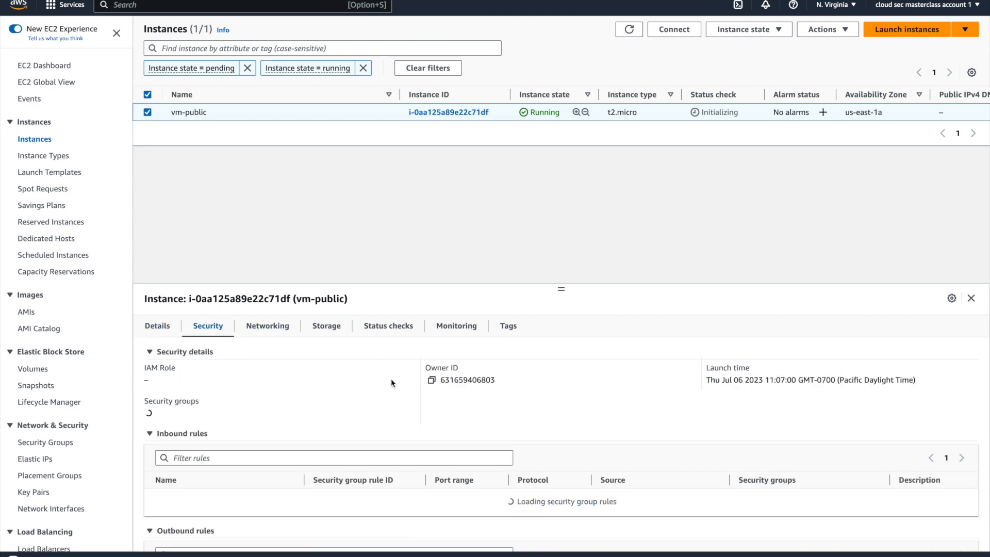
pyautogui.scroll(-2, 391, 379)
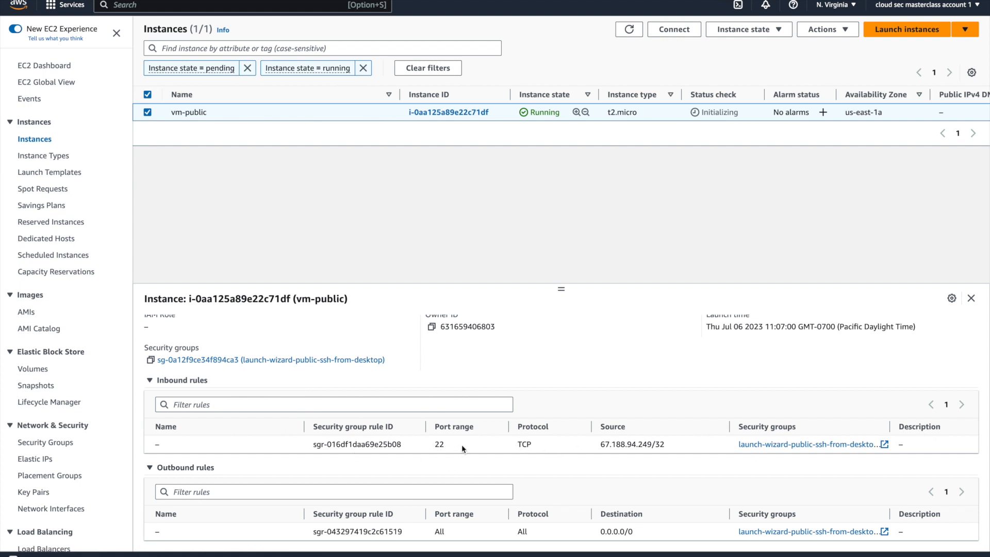
pyautogui.click(637, 450)
pyautogui.scroll(1, 597, 444)
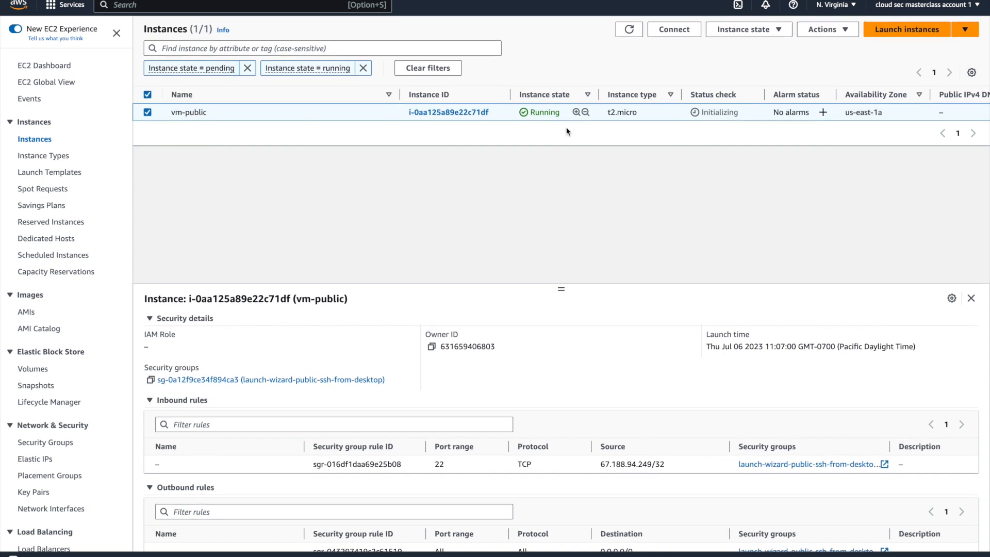
# Copy the key permission command from vm-public's SSH client instructions, list the terminal folder's files, and run chmod 400 cloudseckeypair.pem there
pyautogui.click(664, 38)
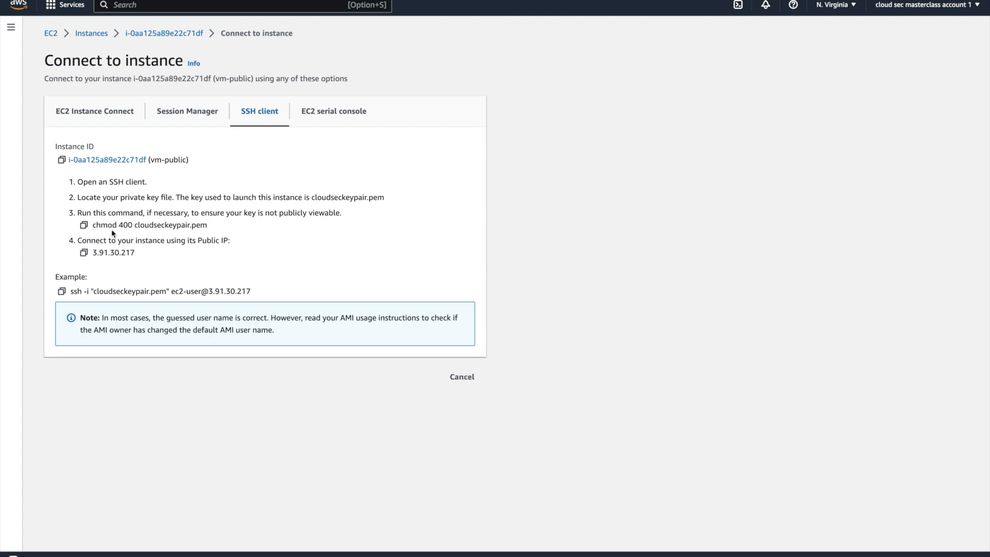
pyautogui.click(83, 227)
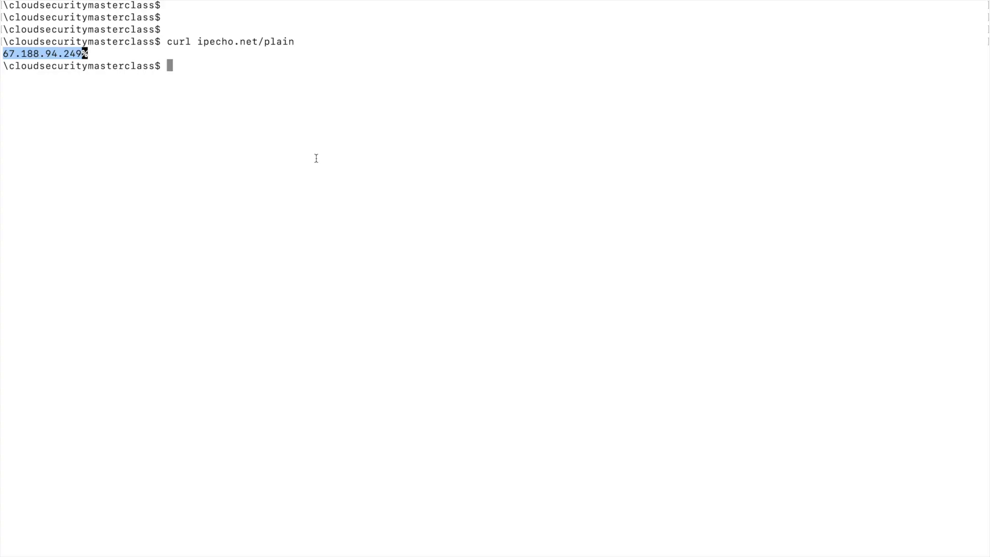
pyautogui.write('ls')
pyautogui.press('Return')
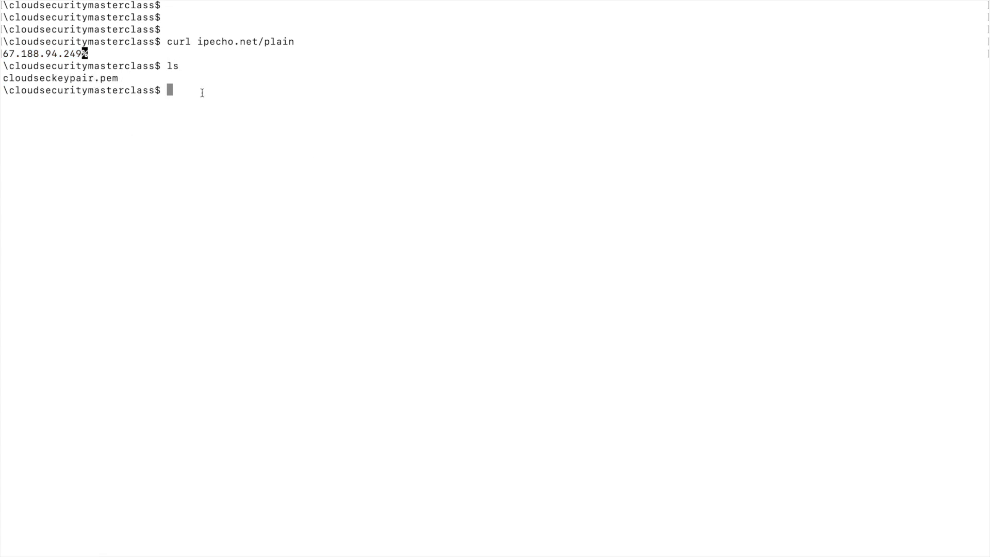
pyautogui.press('super+v')
pyautogui.press('Return')
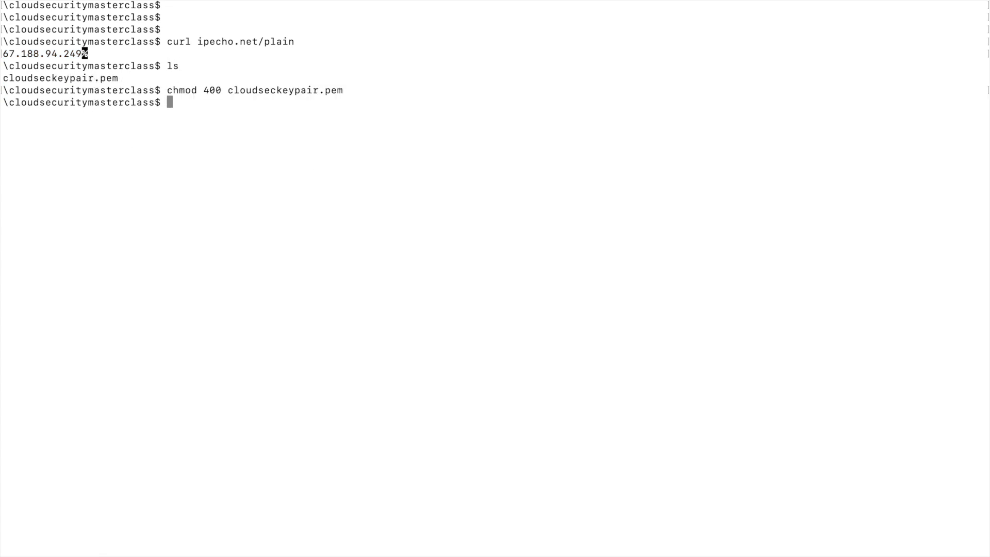
pyautogui.press('super+Tab')
pyautogui.click(61, 290)
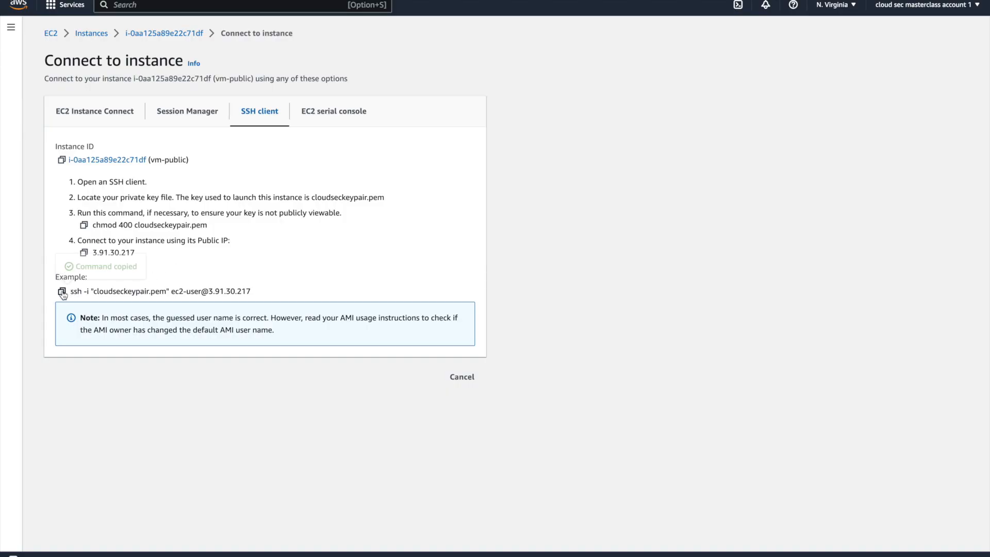
pyautogui.press('super+Tab')
pyautogui.press('super+v')
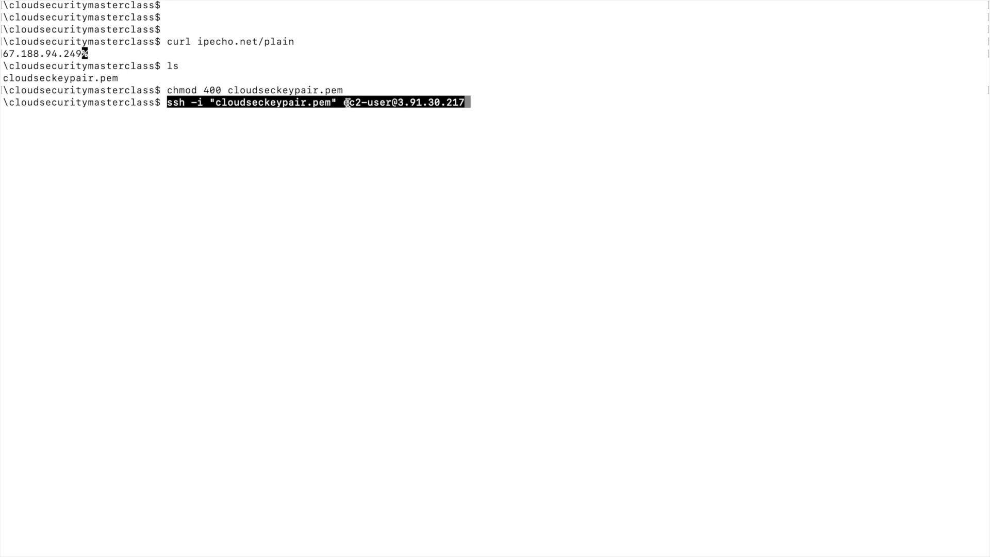
pyautogui.press('Return')
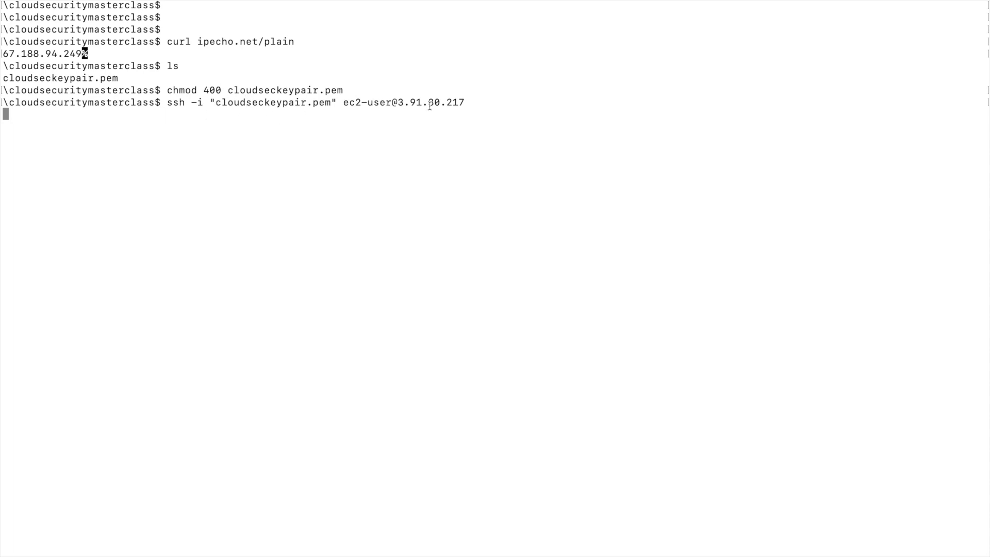
pyautogui.moveTo(466, 97); pyautogui.dragTo(401, 103)
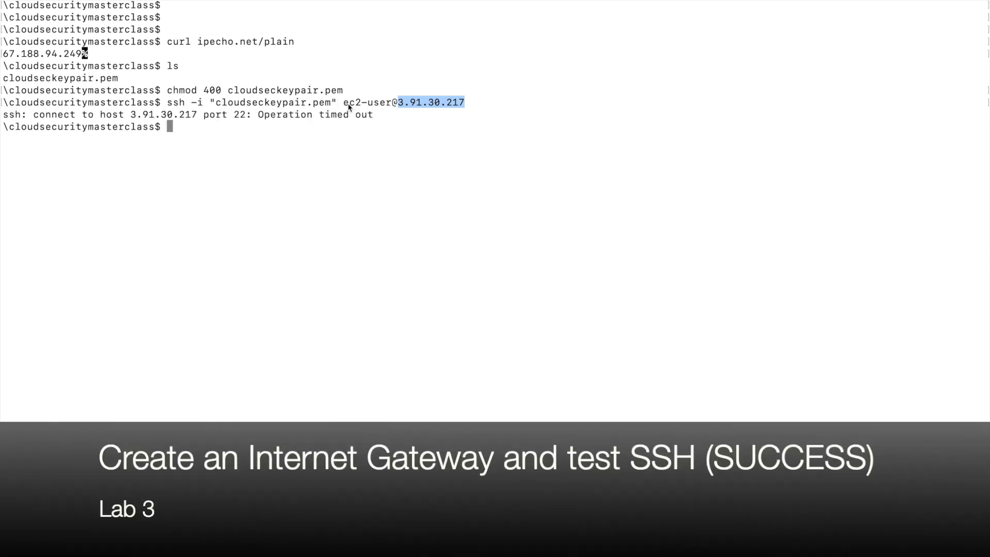
pyautogui.tripleClick(118, 121)
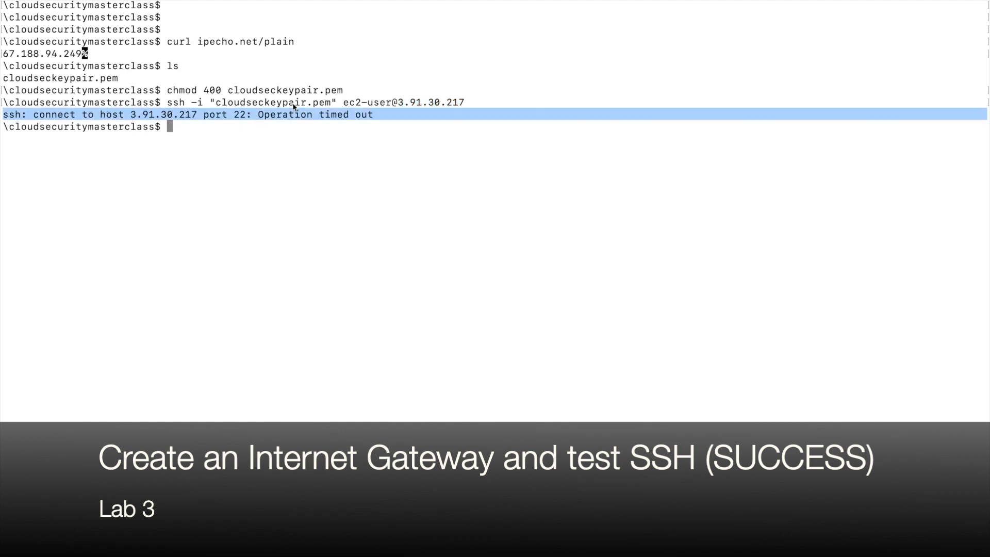
pyautogui.click(310, 149)
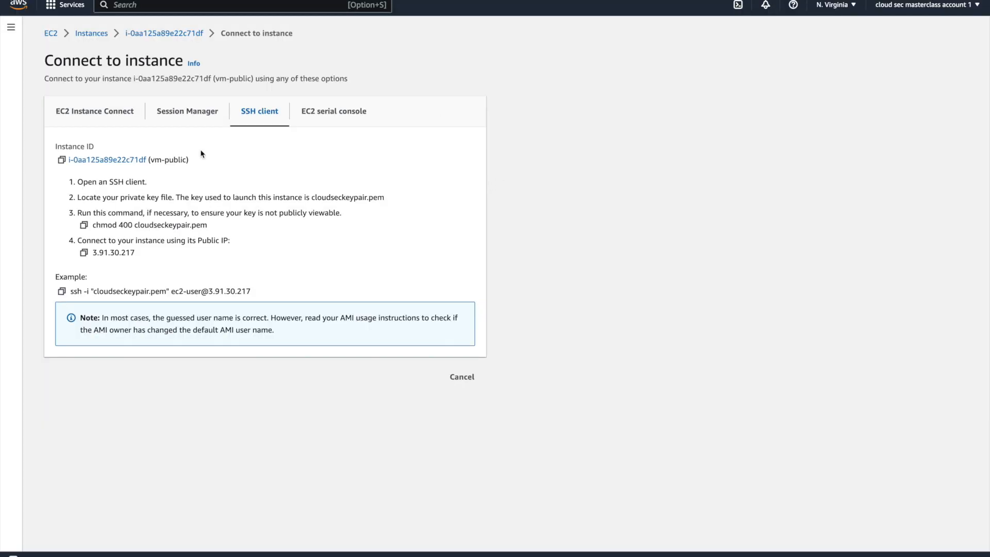
# Switch to the AWS console, find the VPC service, open it in a new browser tab, and show the internet gateways
pyautogui.click(214, 7)
pyautogui.write('vpc')
pyautogui.rightClick(270, 109)
pyautogui.click(291, 114)
pyautogui.hotkey('ctrl', 'Tab')
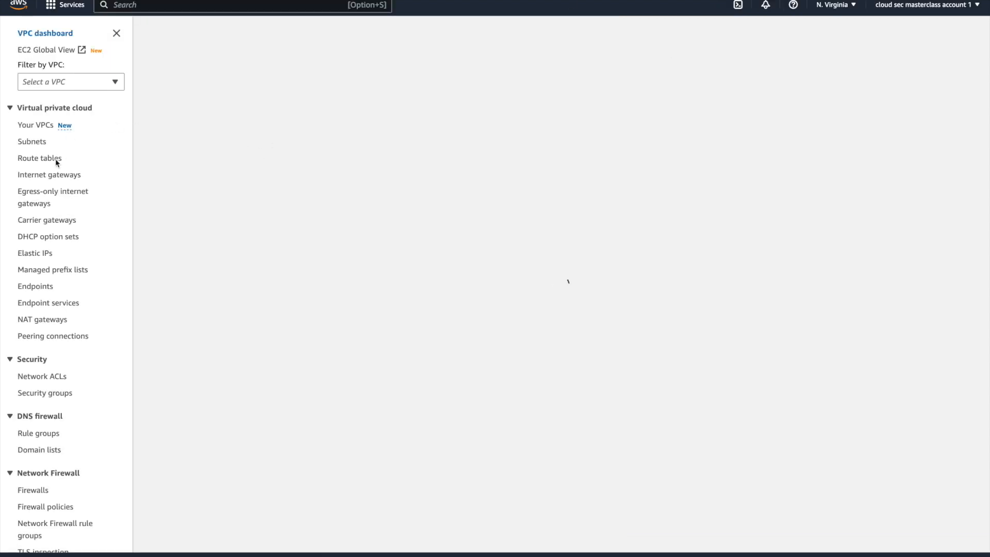
pyautogui.click(36, 179)
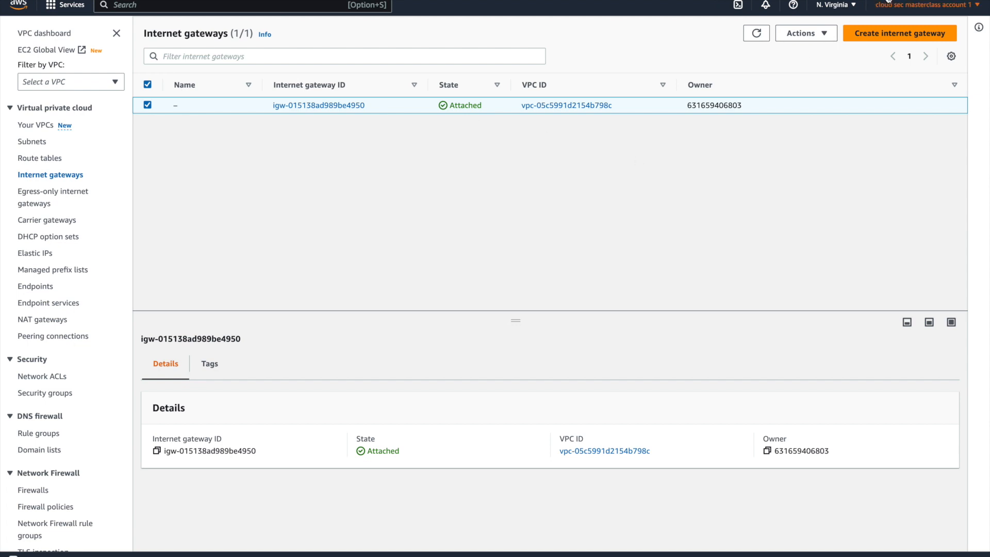
# Create an internet gateway with the name tag cloudsec-igw
pyautogui.click(900, 33)
pyautogui.click(52, 180)
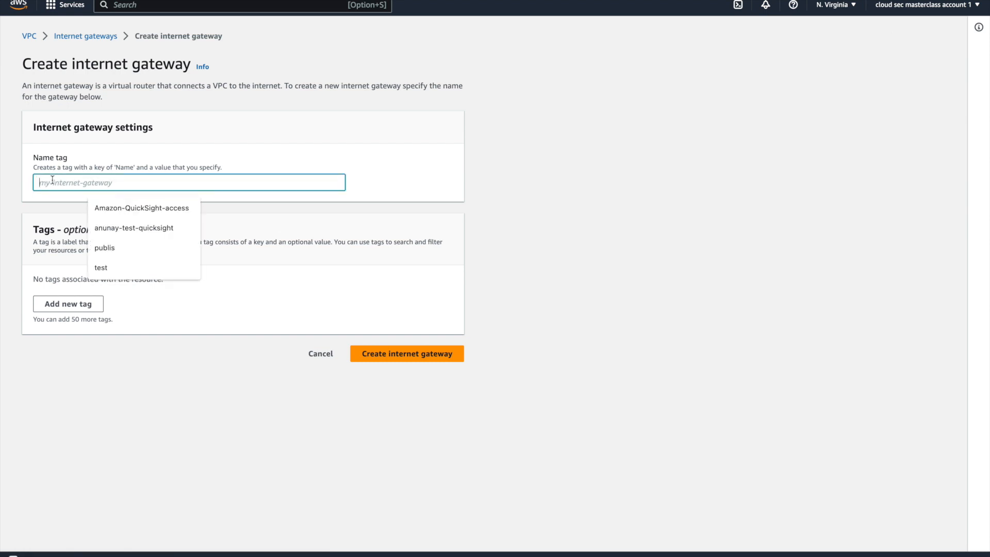
pyautogui.write('cloudse')
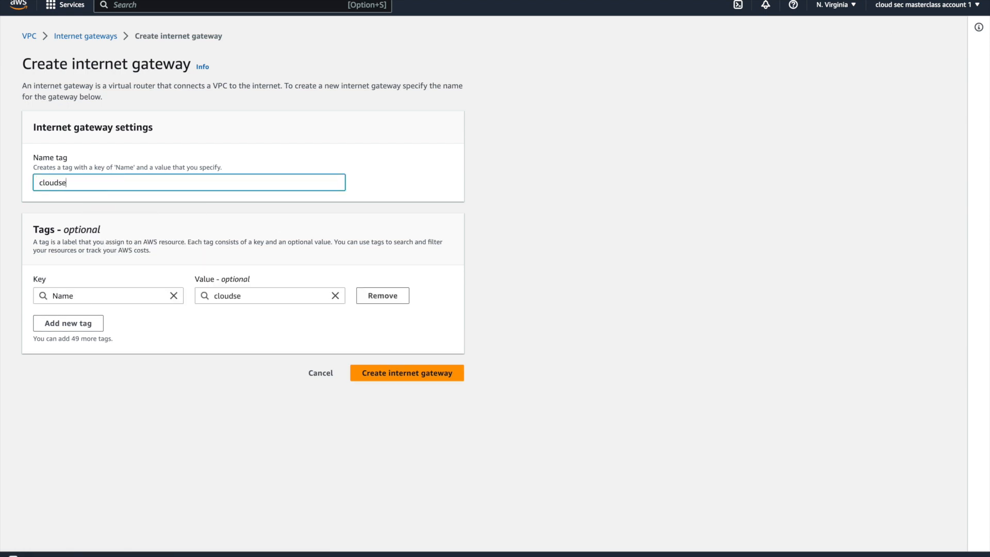
pyautogui.write('c-igw')
pyautogui.click(524, 237)
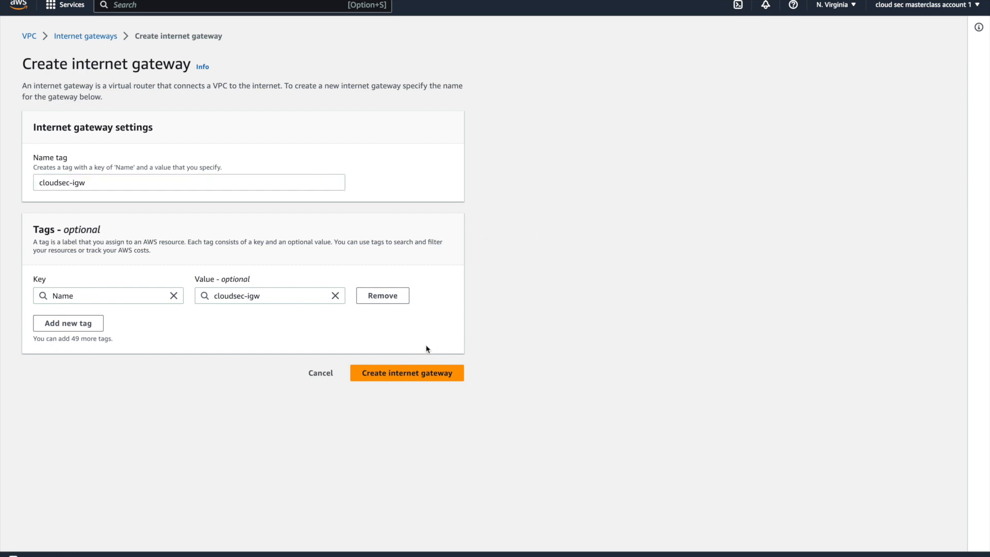
pyautogui.click(412, 373)
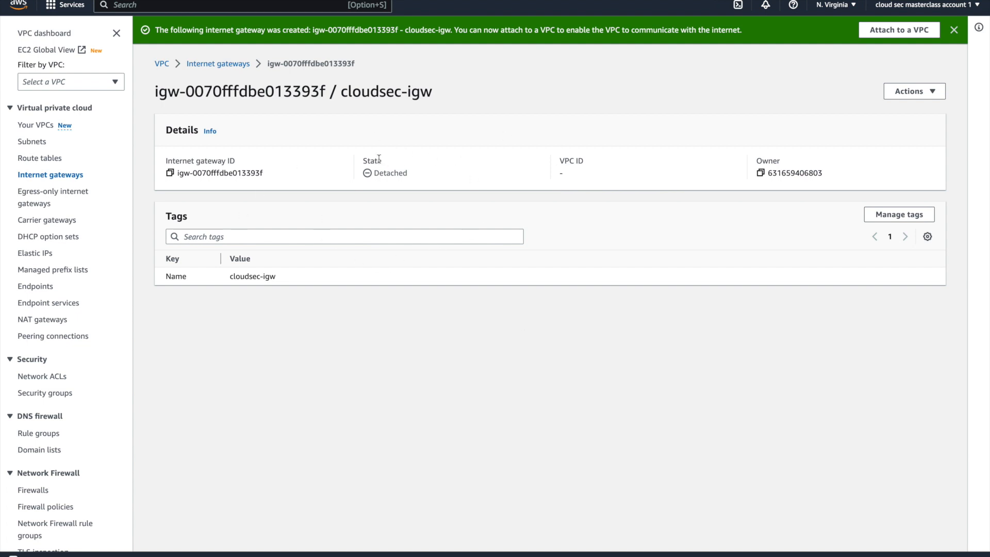
# Attach the cloudsec-igw internet gateway to clousecclass-vpc and return to the internet gateway list
pyautogui.doubleClick(394, 175)
pyautogui.click(224, 64)
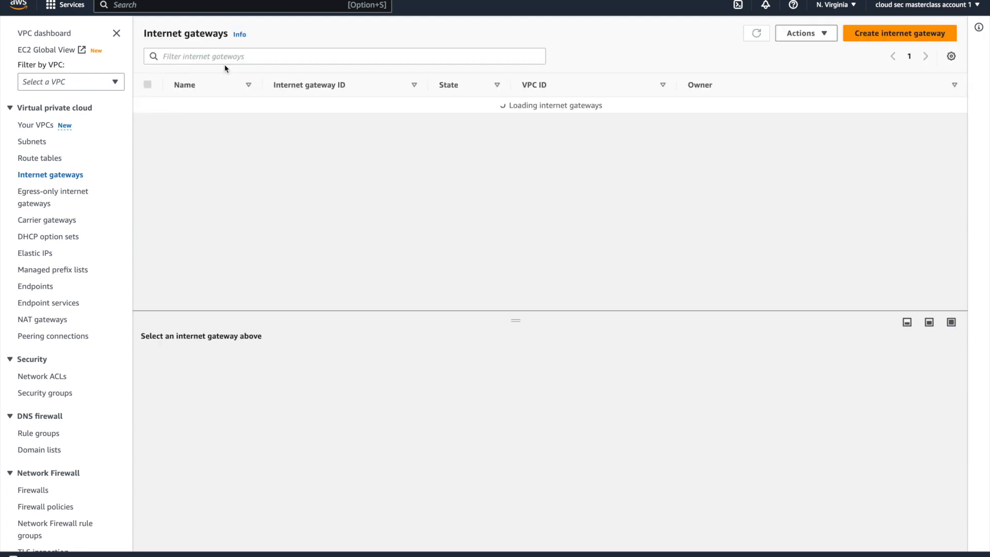
pyautogui.click(148, 105)
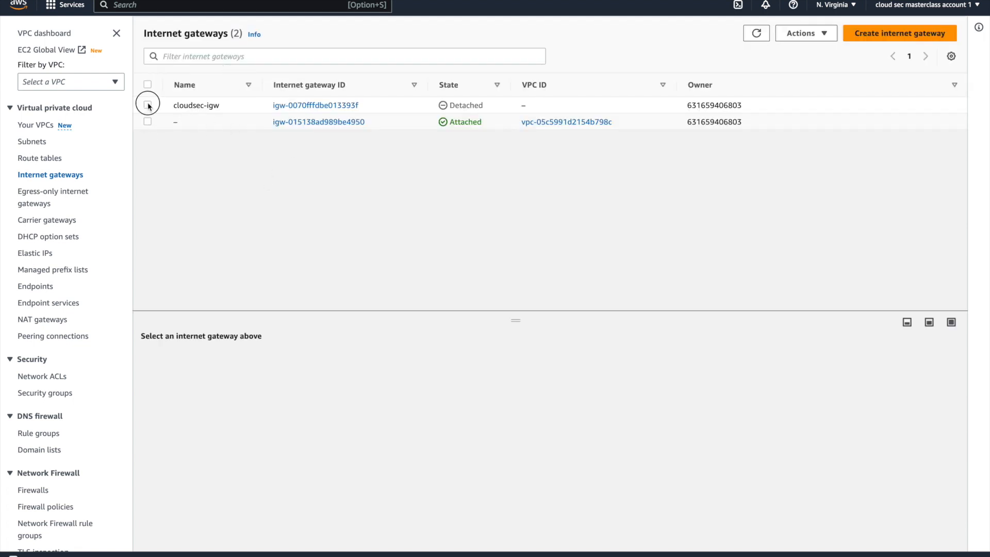
pyautogui.click(812, 33)
pyautogui.click(817, 67)
pyautogui.click(108, 176)
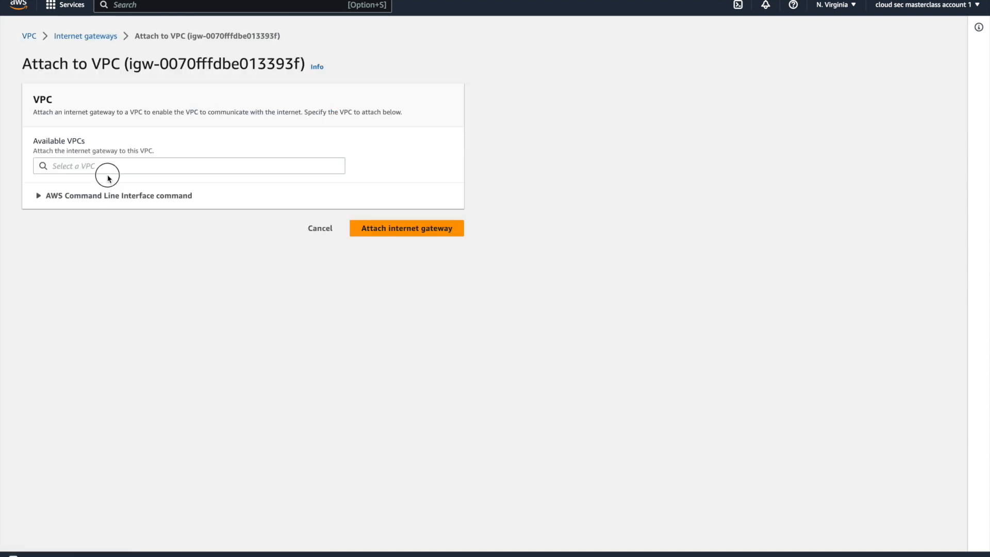
pyautogui.click(103, 168)
pyautogui.click(113, 186)
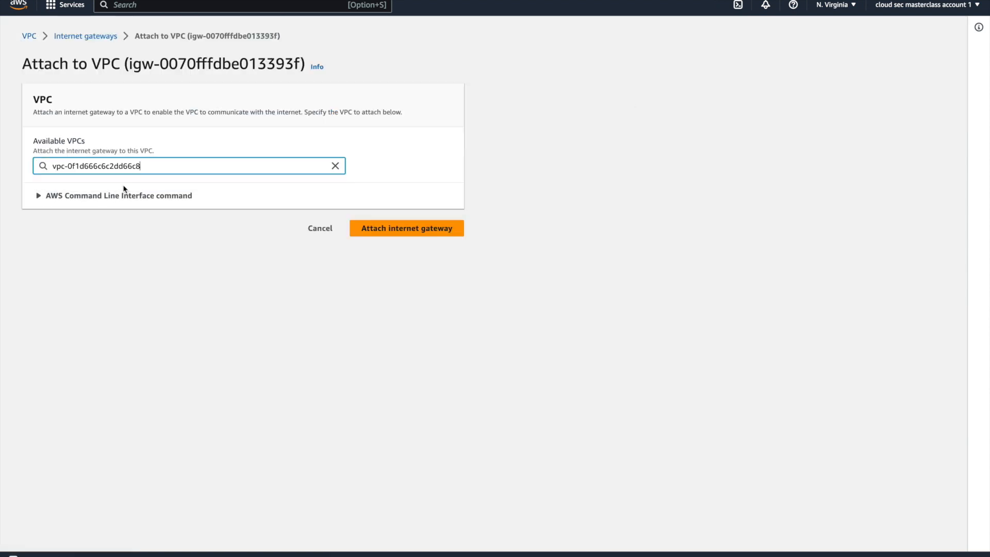
pyautogui.click(427, 230)
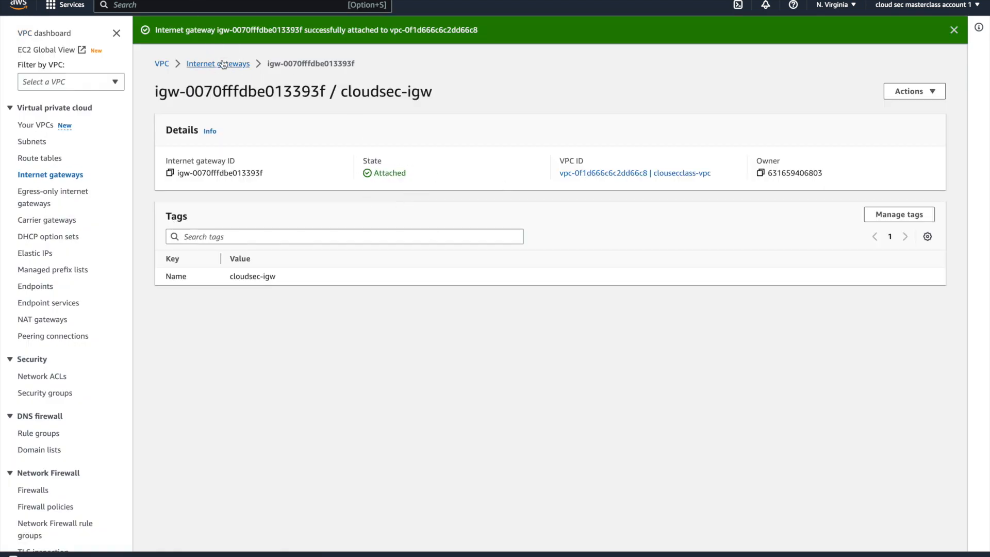
pyautogui.click(223, 64)
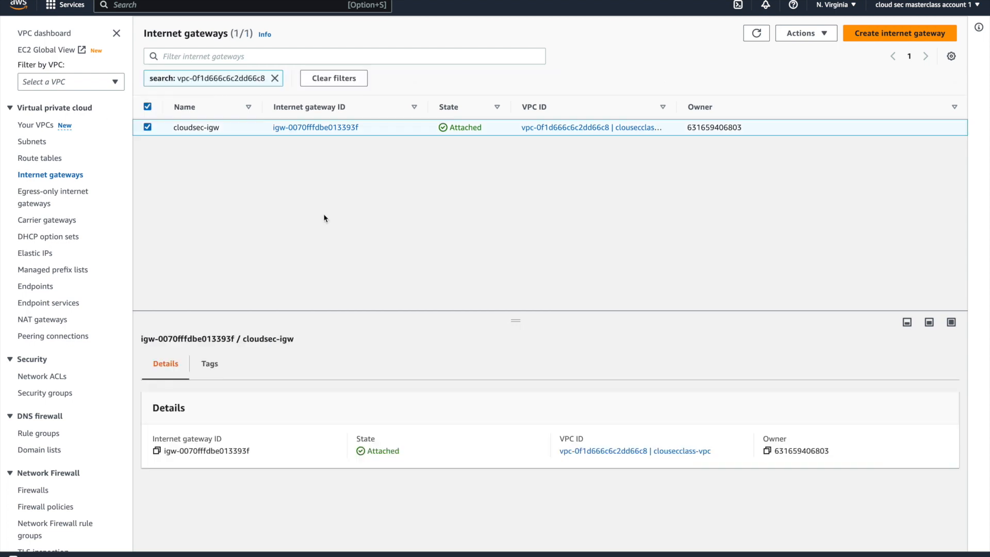
# Examine the destination and target of the routes in subnet-1's route table
pyautogui.click(32, 142)
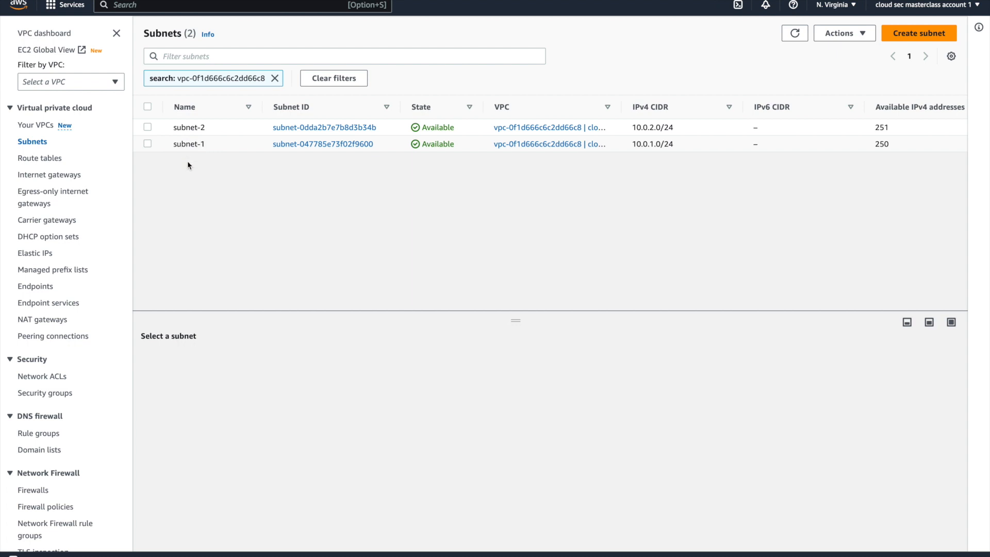
pyautogui.click(149, 144)
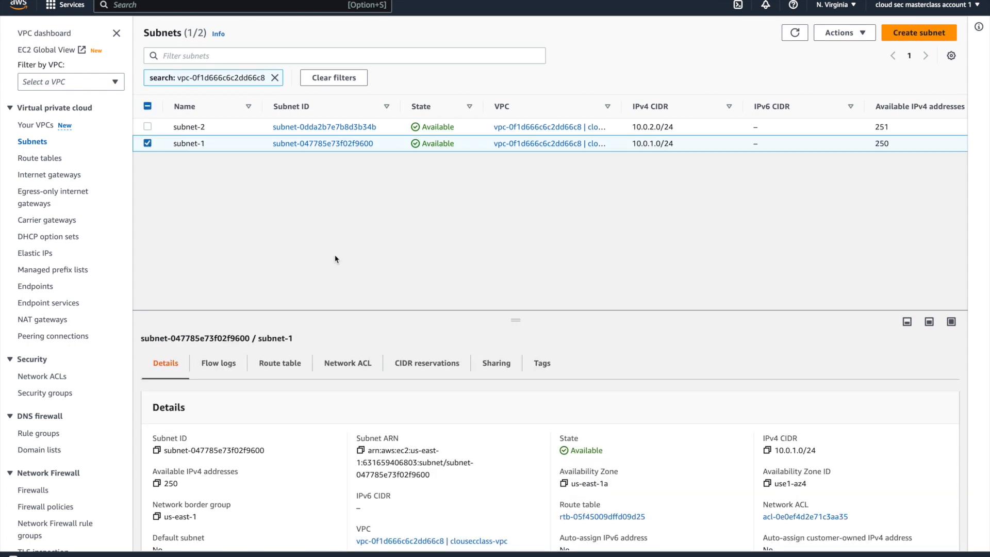
pyautogui.click(278, 375)
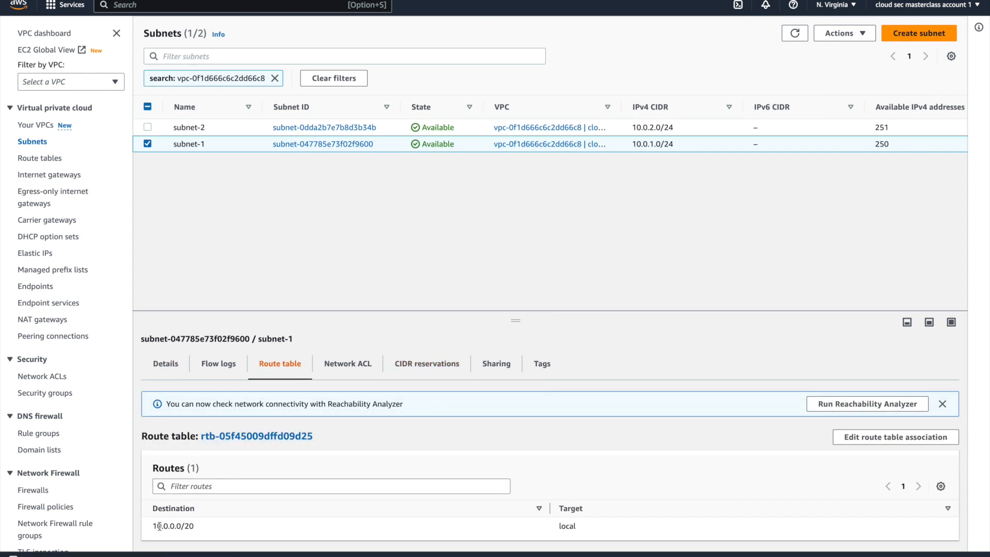
pyautogui.moveTo(156, 527); pyautogui.dragTo(554, 540)
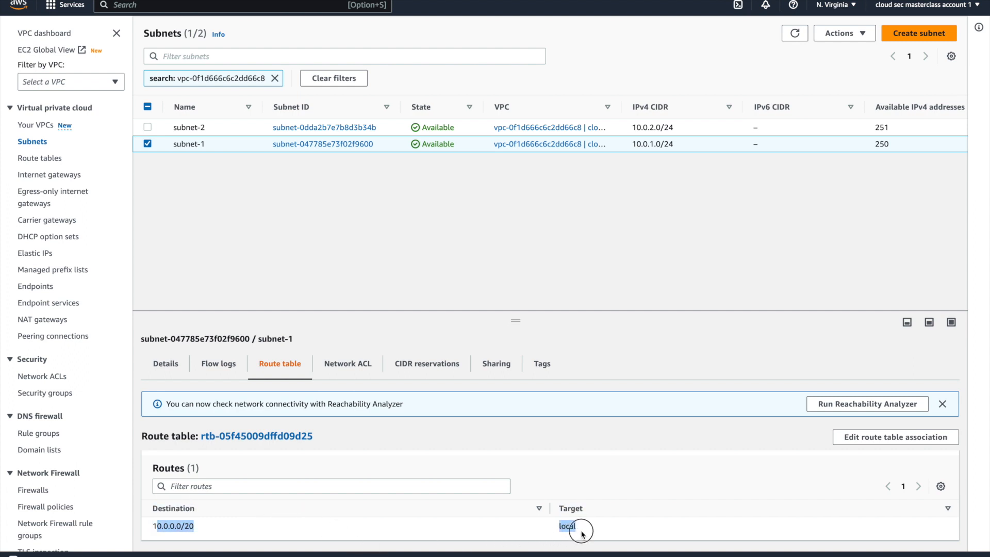
pyautogui.click(699, 481)
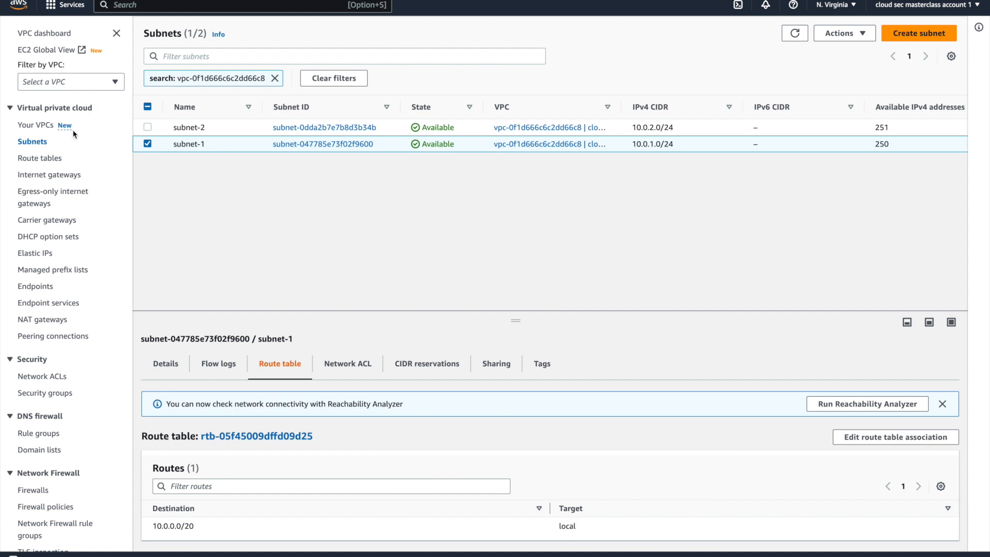
# Examine clousecclass-vpc's resource map, checking how its subnets, route table and network connection are linked
pyautogui.click(36, 126)
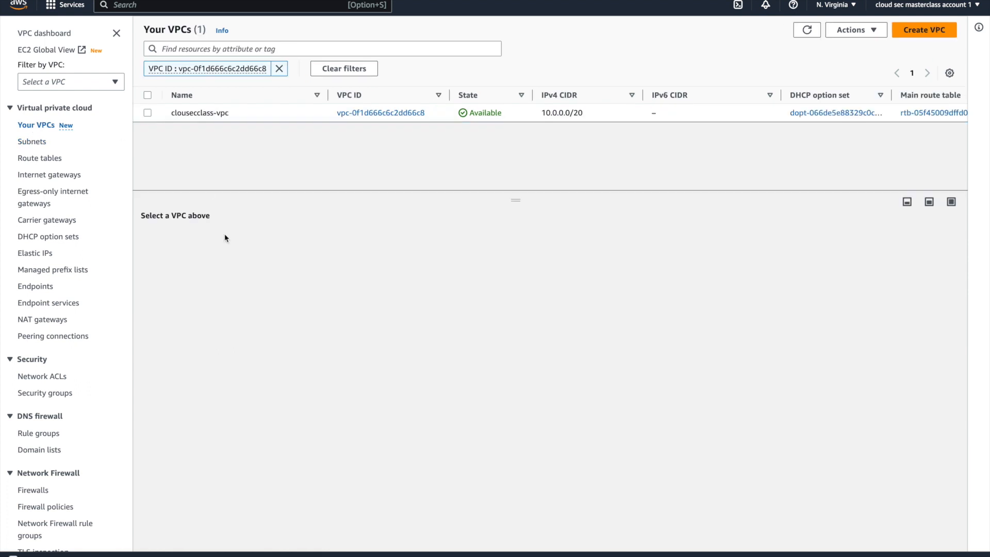
pyautogui.click(234, 113)
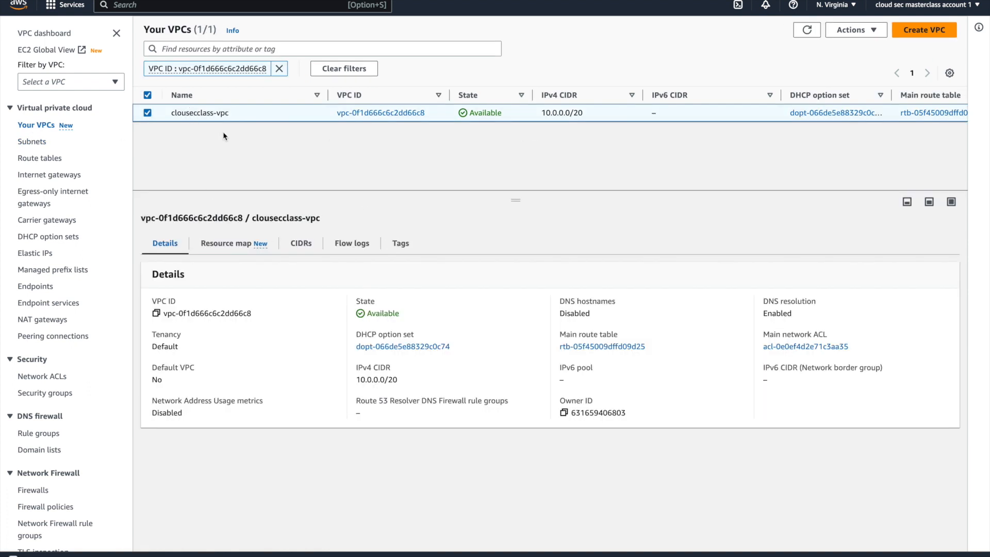
pyautogui.click(230, 247)
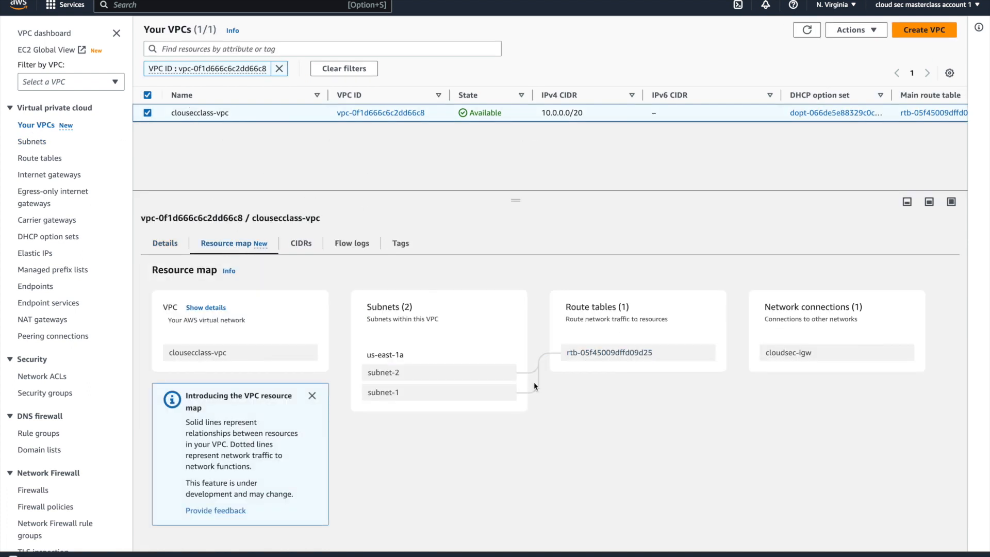
pyautogui.moveTo(616, 358)
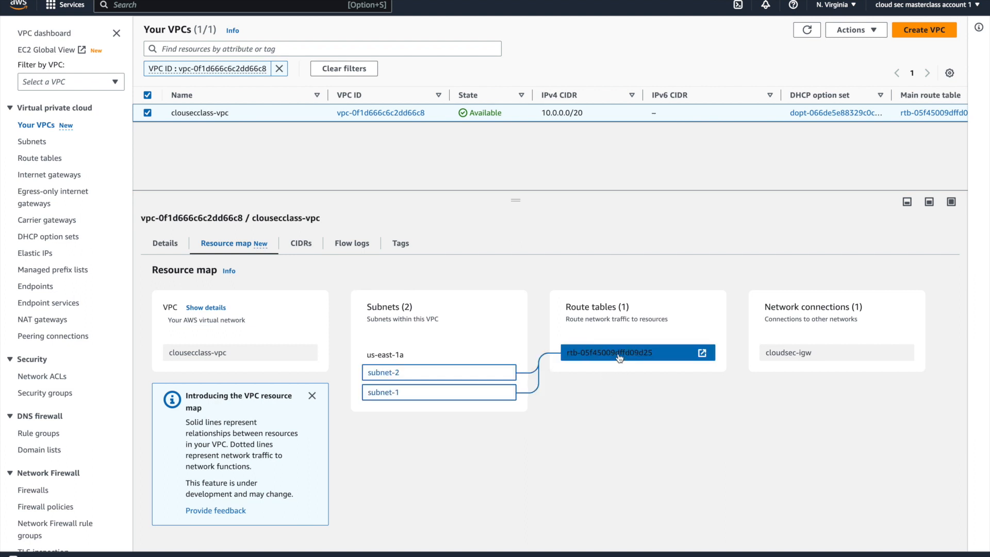
pyautogui.moveTo(465, 395)
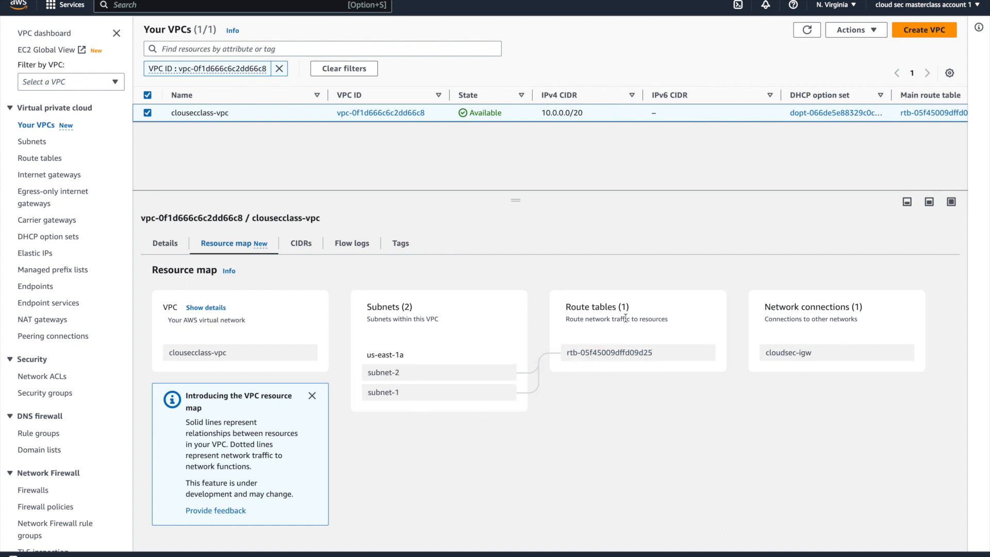
# Create a route table named public-connect-route in clousecclass-vpc
pyautogui.click(40, 160)
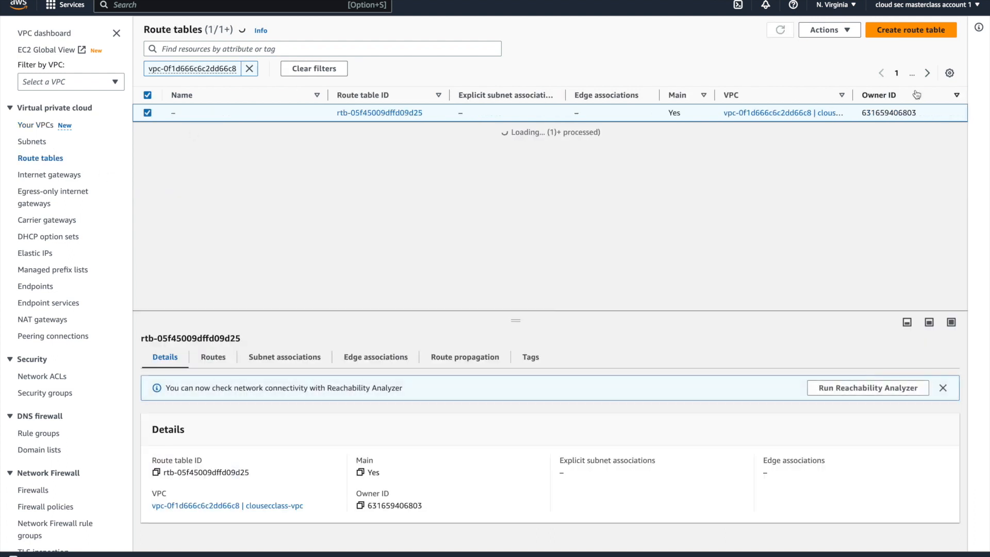
pyautogui.click(892, 32)
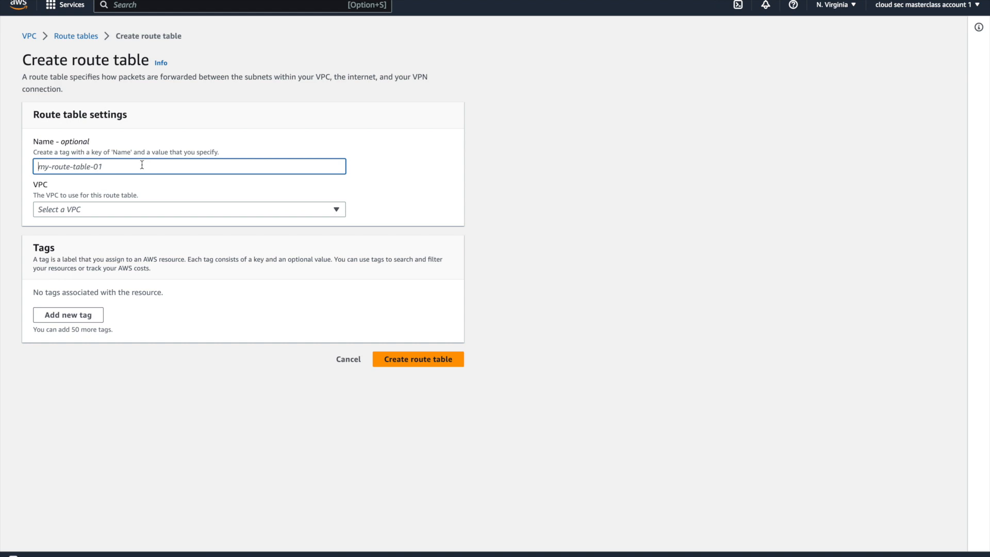
pyautogui.write('public-connect-route')
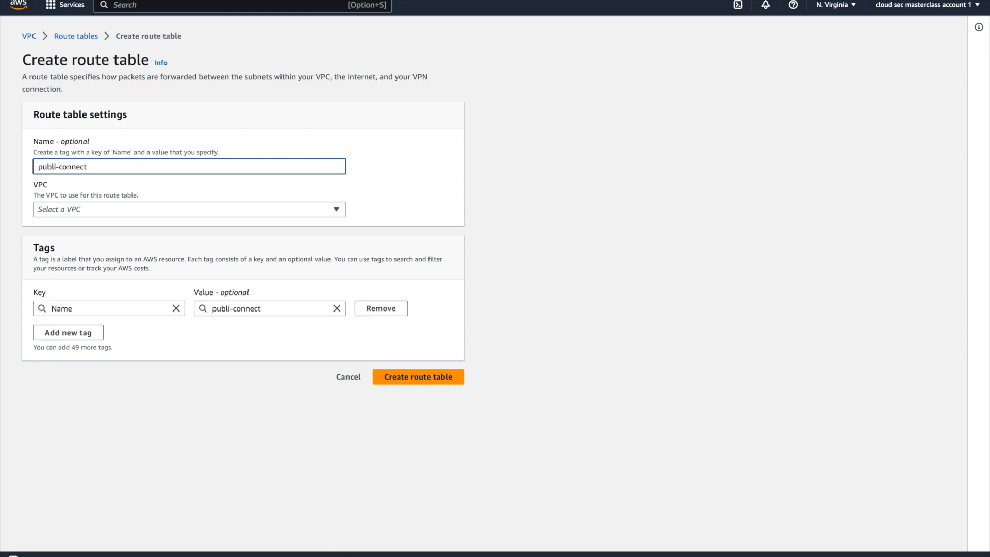
pyautogui.click(183, 211)
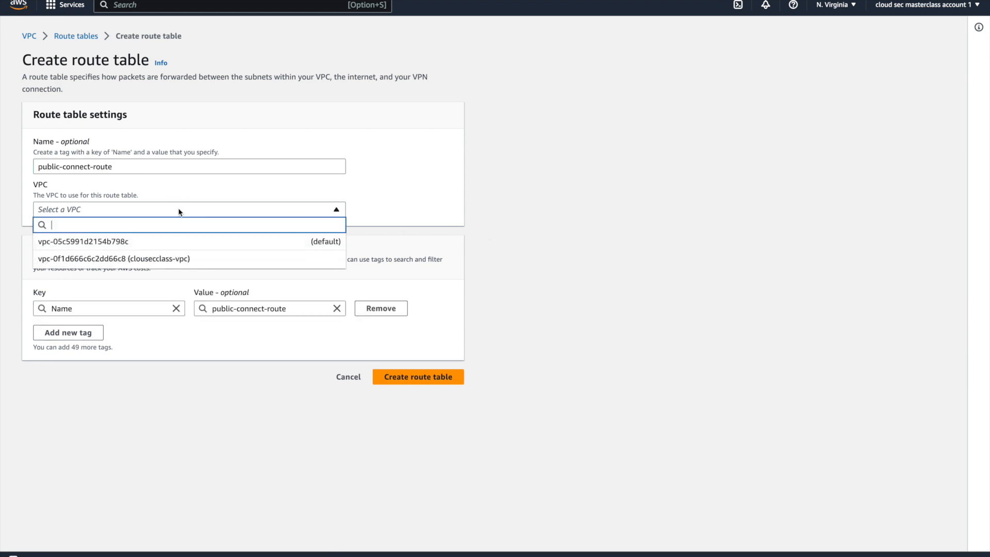
pyautogui.click(164, 259)
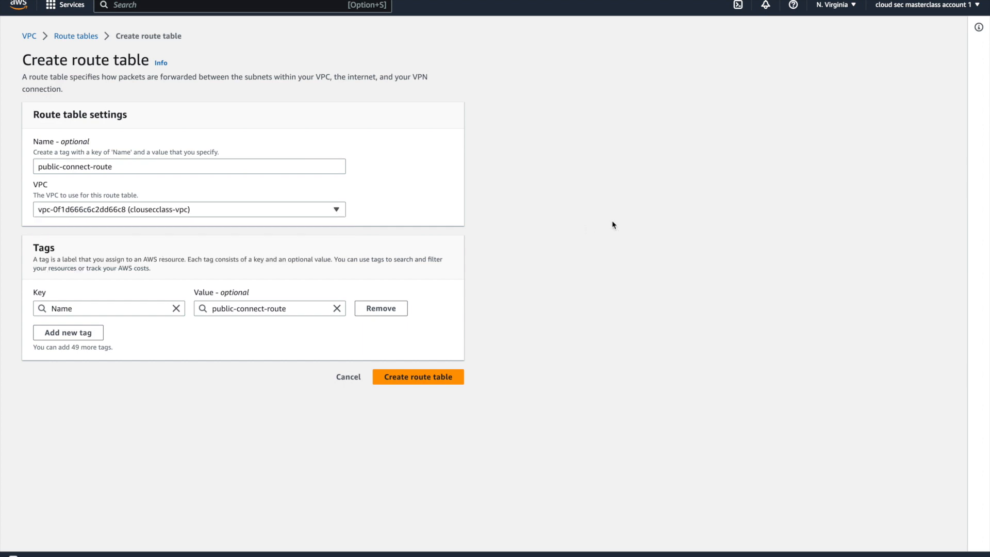
pyautogui.click(434, 378)
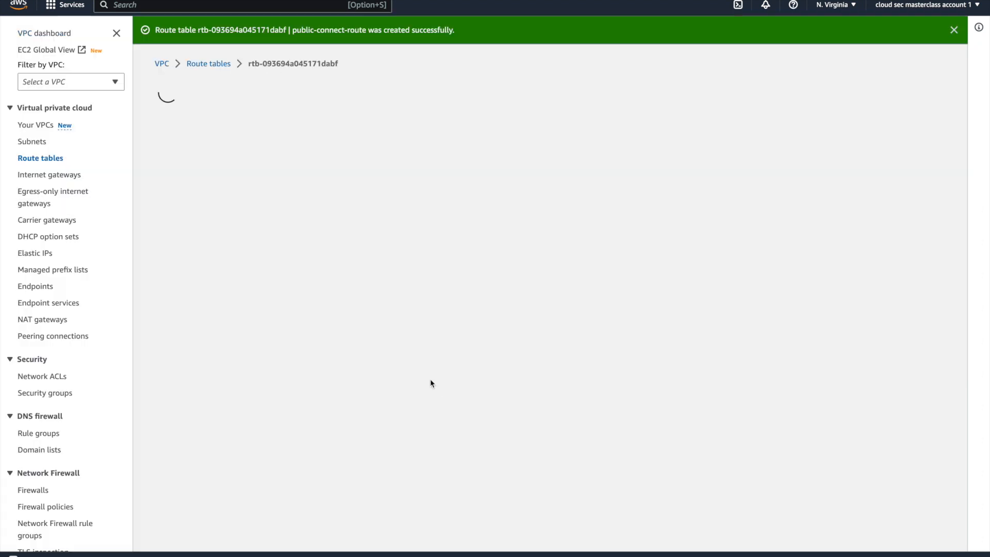
# Display the existing routes of the public-connect-route route table from the route table list
pyautogui.click(208, 64)
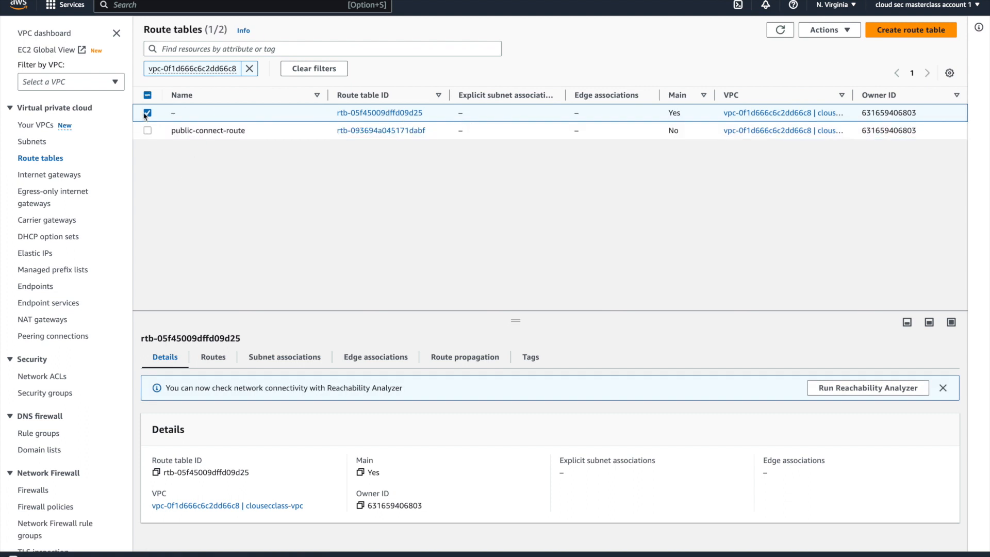
pyautogui.click(147, 112)
pyautogui.click(147, 130)
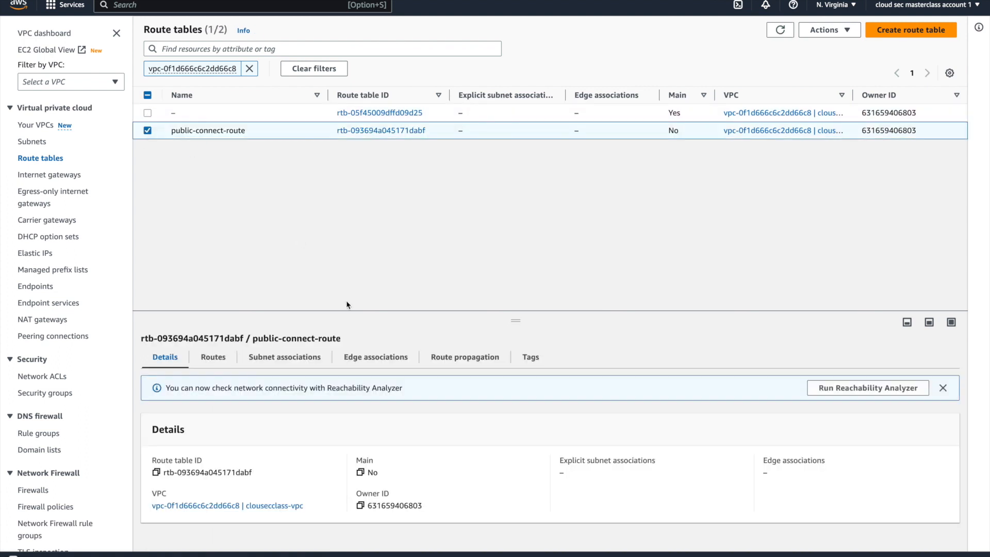
pyautogui.click(209, 361)
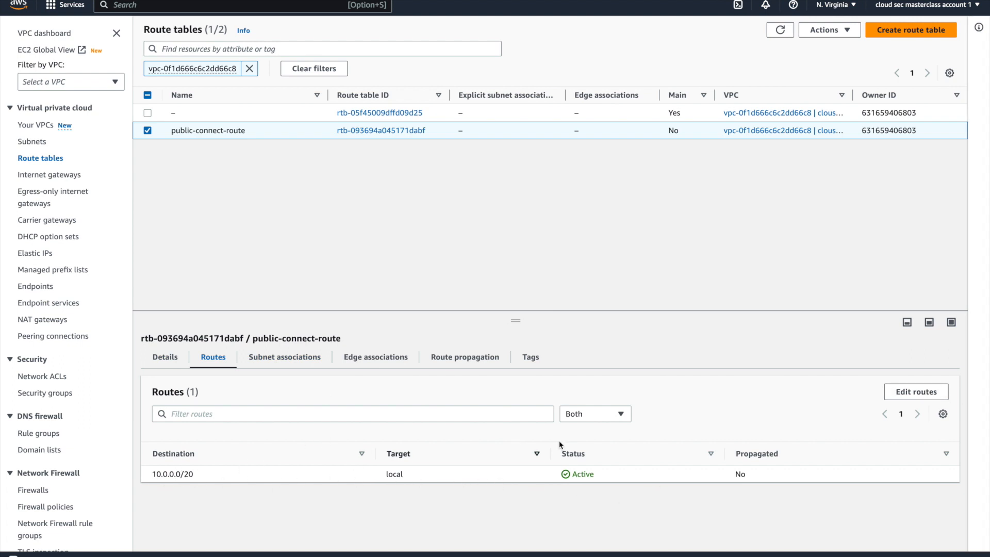
# Add a route to public-connect-route with destination 0.0.0.0/0 and the cloudsec-igw internet gateway as target, and save it
pyautogui.click(917, 391)
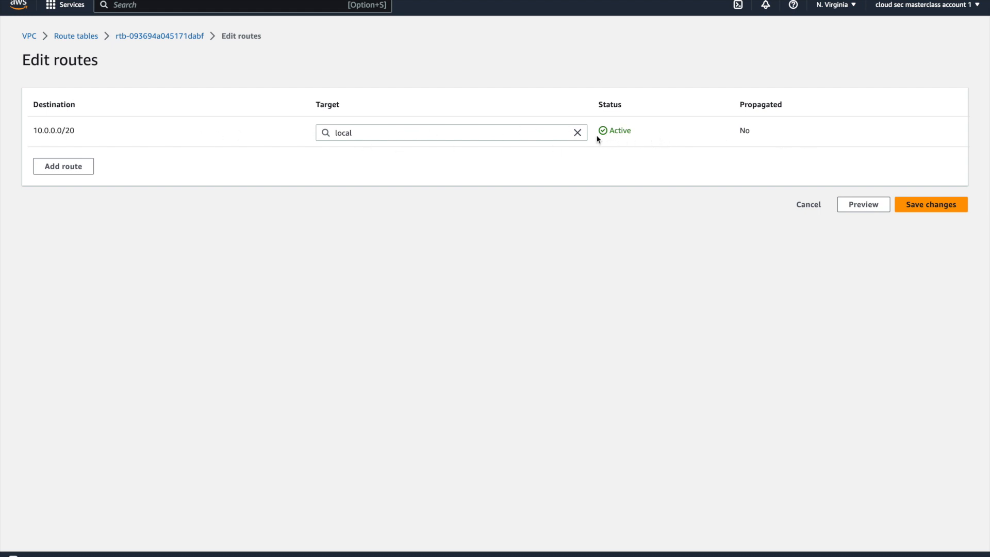
pyautogui.click(70, 165)
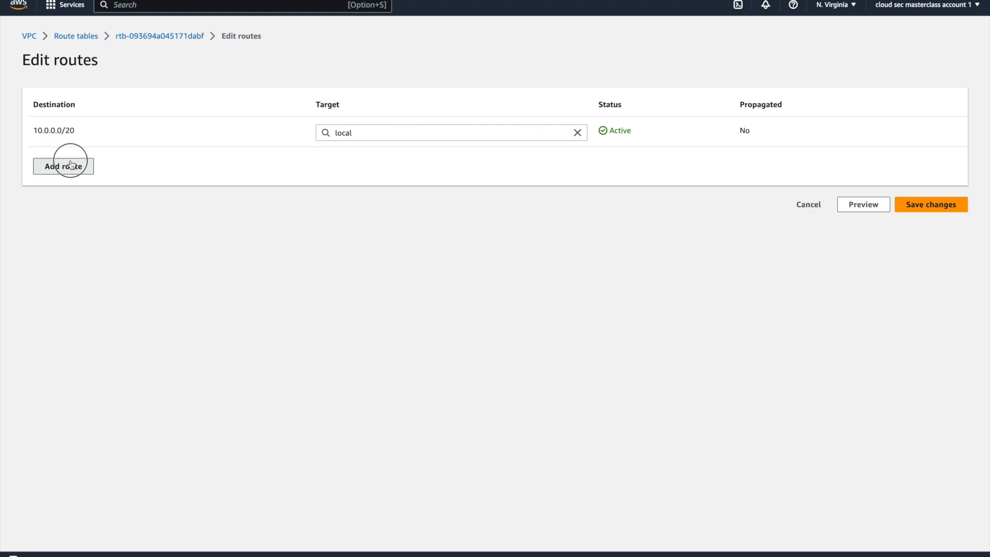
pyautogui.click(109, 161)
pyautogui.click(93, 179)
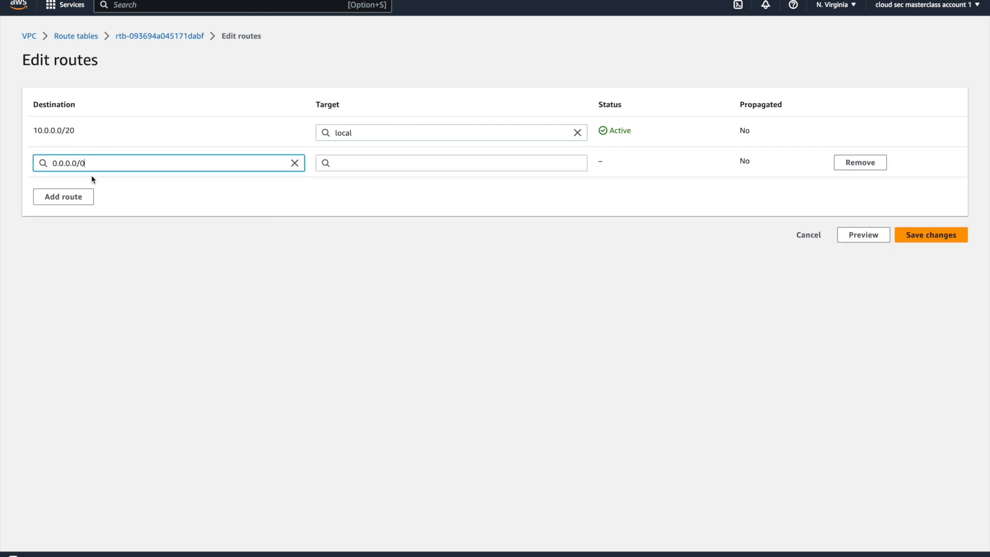
pyautogui.click(137, 223)
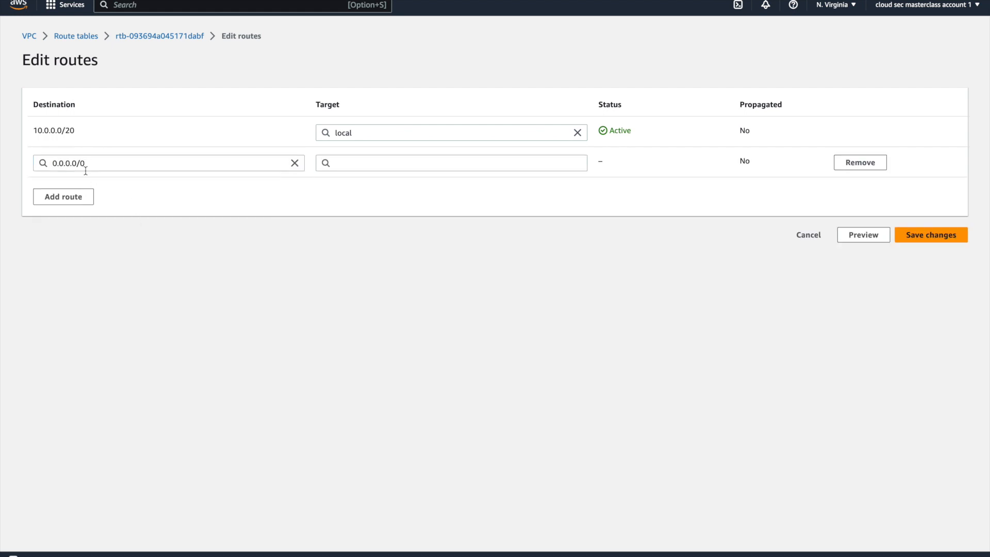
pyautogui.moveTo(87, 163); pyautogui.dragTo(49, 164)
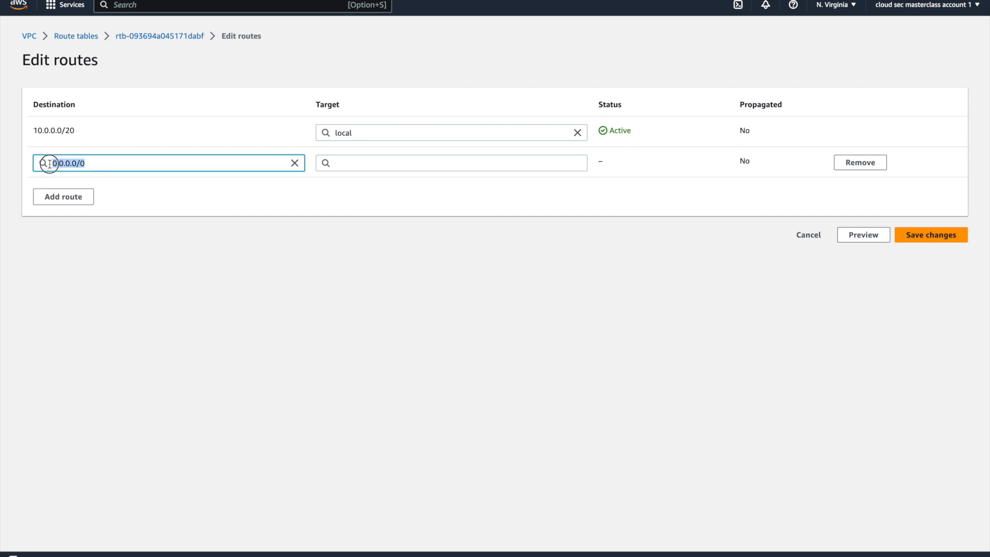
pyautogui.click(351, 163)
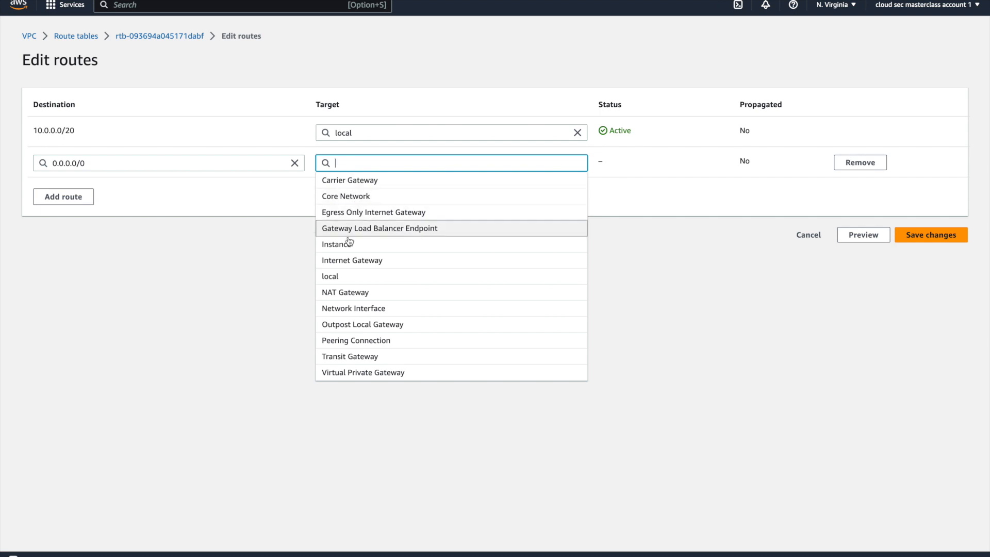
pyautogui.click(354, 260)
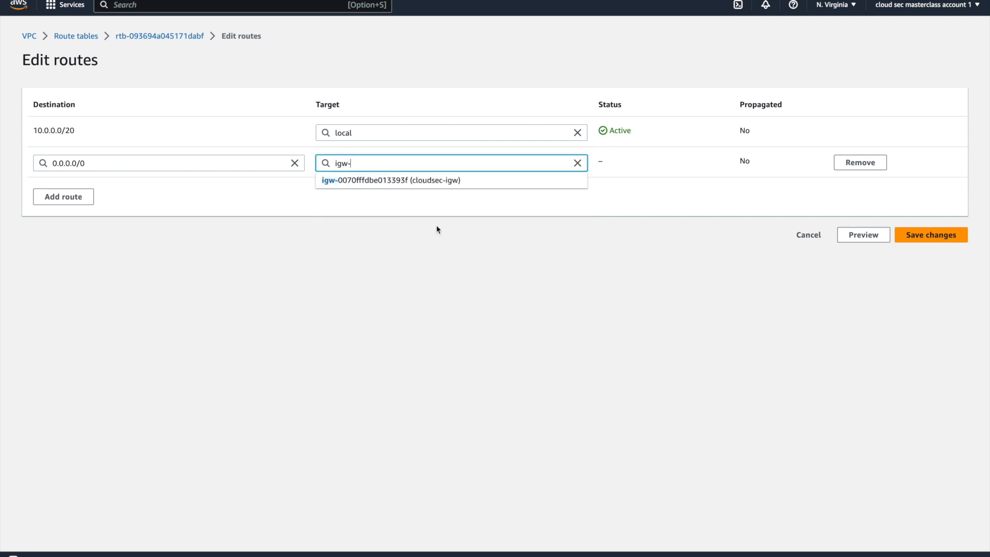
pyautogui.click(454, 184)
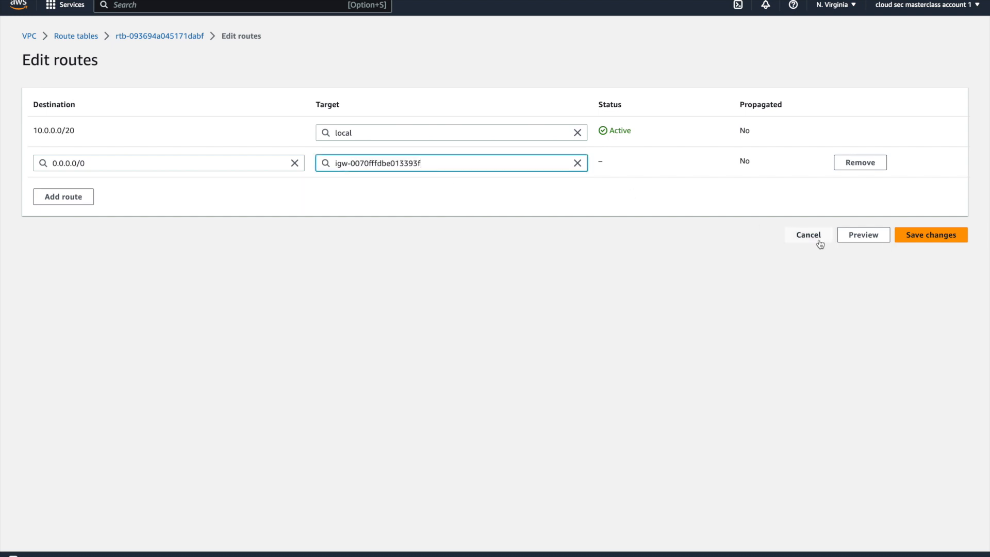
pyautogui.click(912, 239)
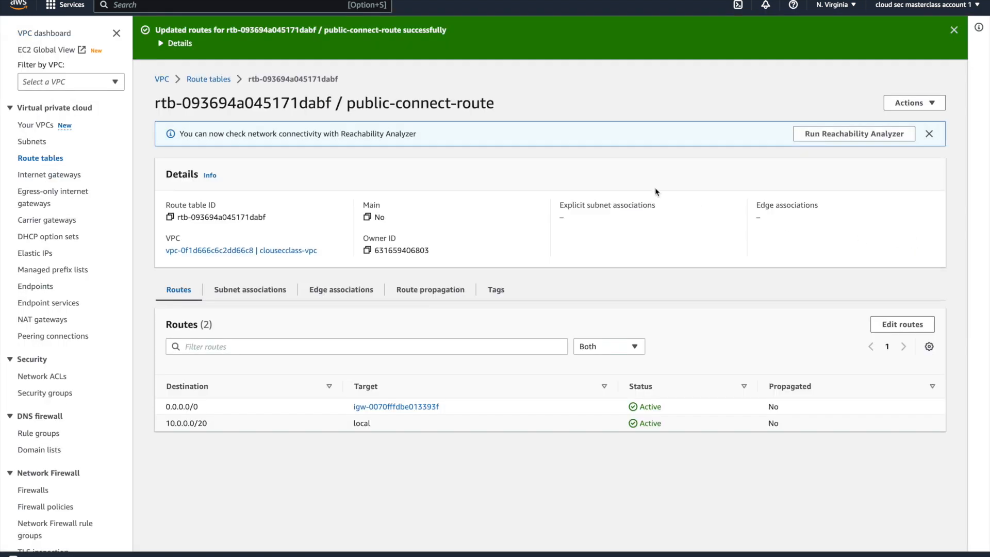
# Associate subnet-1 with the public-connect-route route table in place of the main route table and save the association
pyautogui.click(211, 79)
pyautogui.click(43, 142)
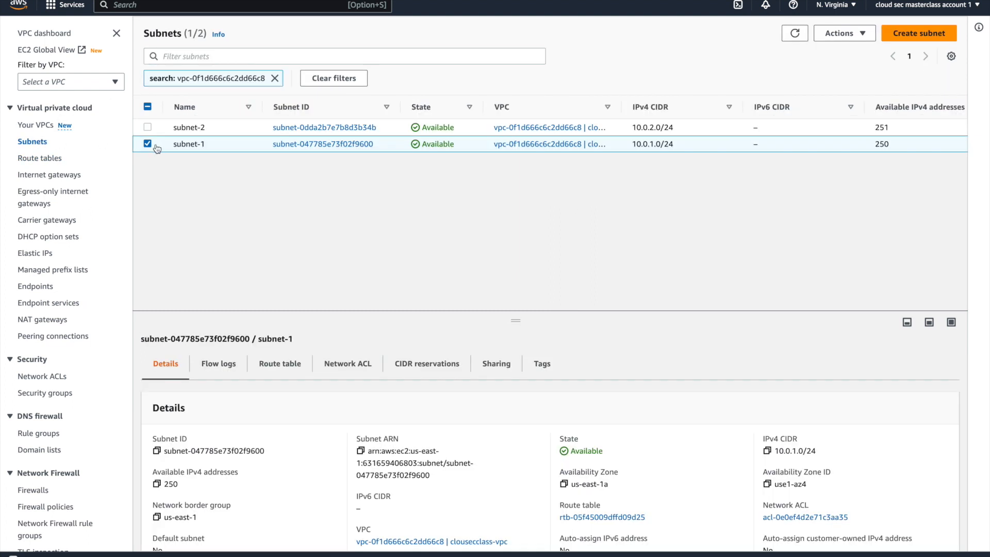
pyautogui.click(277, 364)
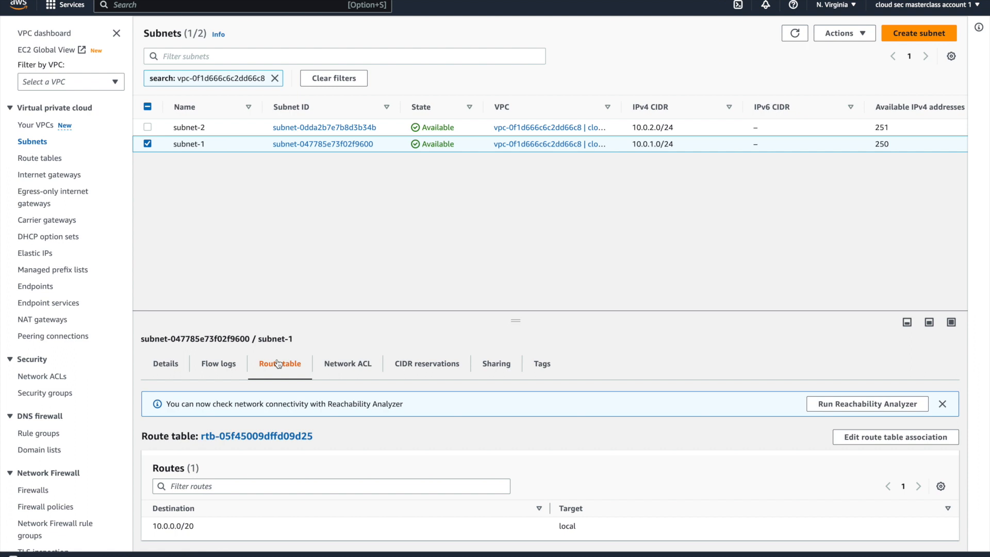
pyautogui.click(877, 438)
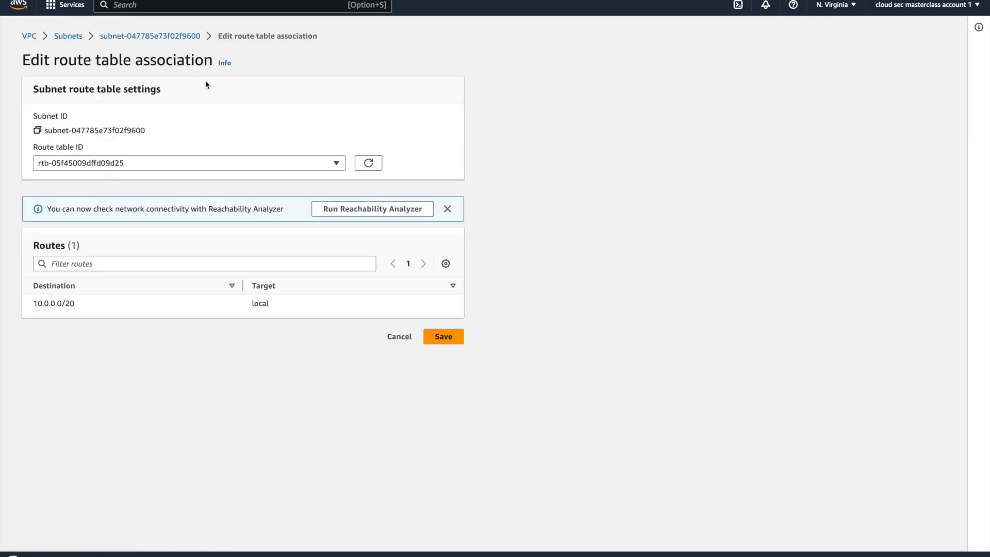
pyautogui.click(257, 161)
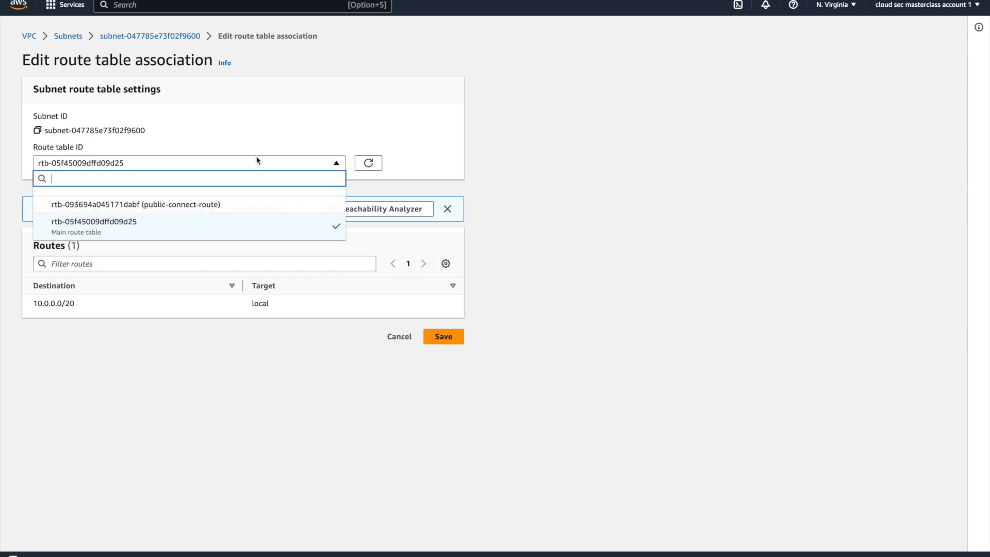
pyautogui.click(234, 211)
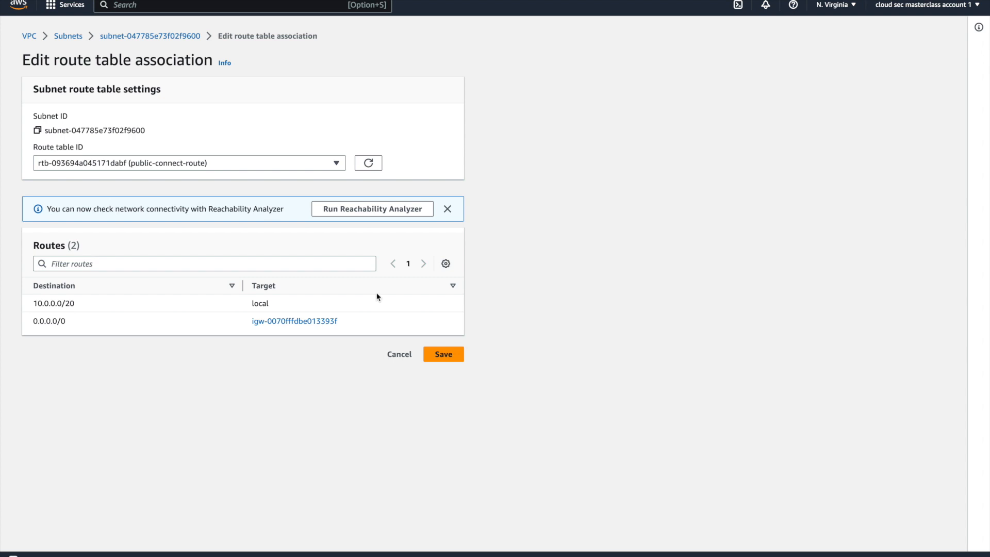
pyautogui.click(33, 323)
pyautogui.moveTo(33, 322); pyautogui.dragTo(270, 329)
pyautogui.click(283, 354)
pyautogui.click(442, 354)
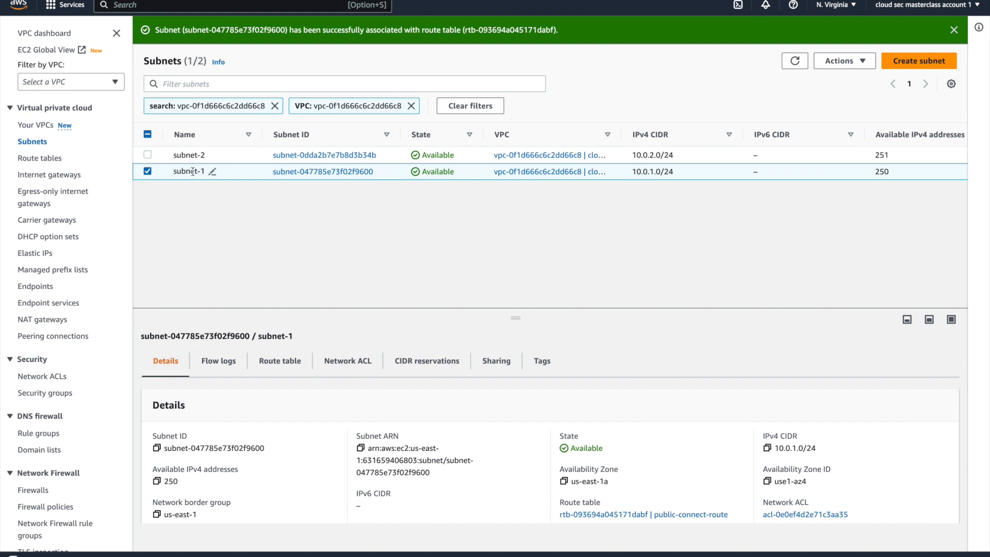
# Examine the routes and details of subnet-1 in the subnet list, and clear the subnet selection
pyautogui.click(279, 360)
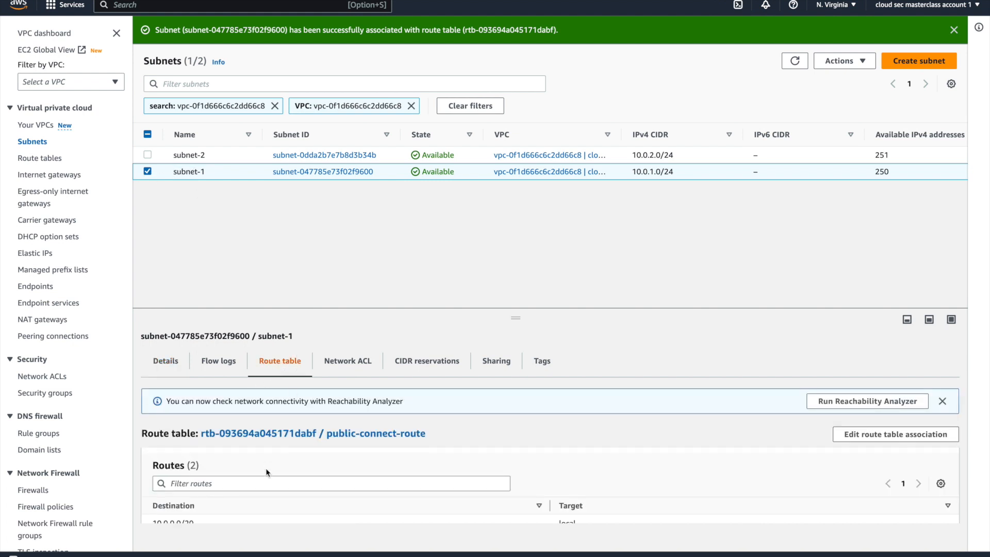
pyautogui.scroll(-1, 265, 468)
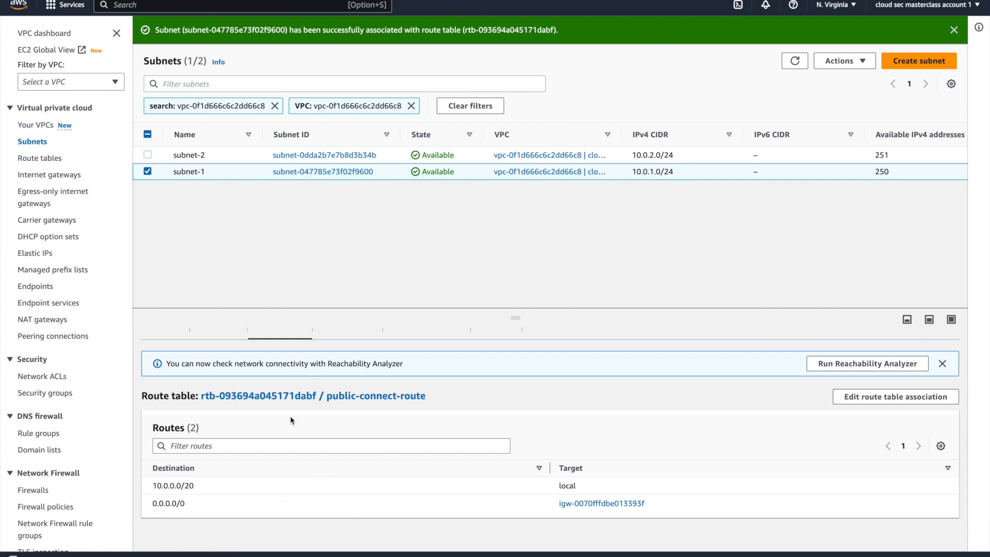
pyautogui.click(148, 173)
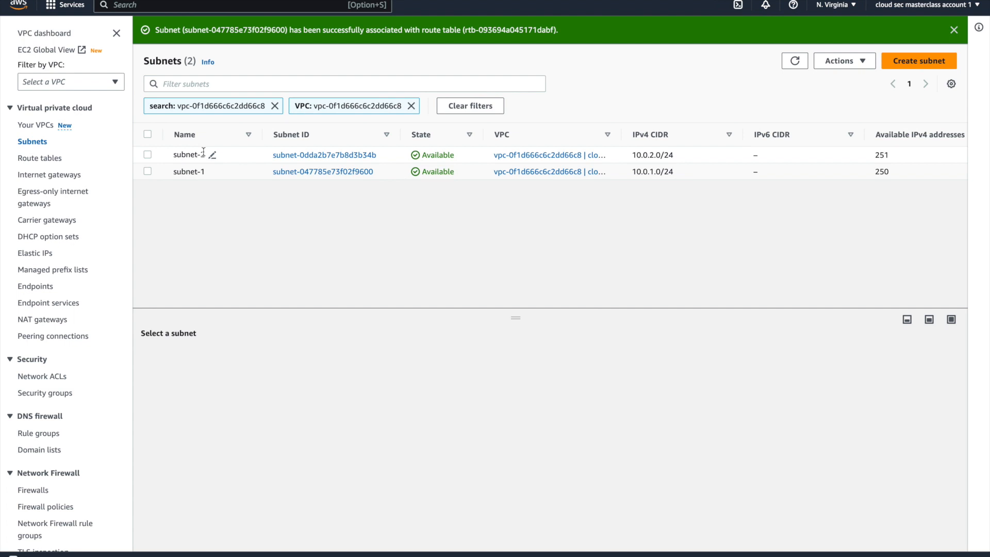
pyautogui.click(166, 173)
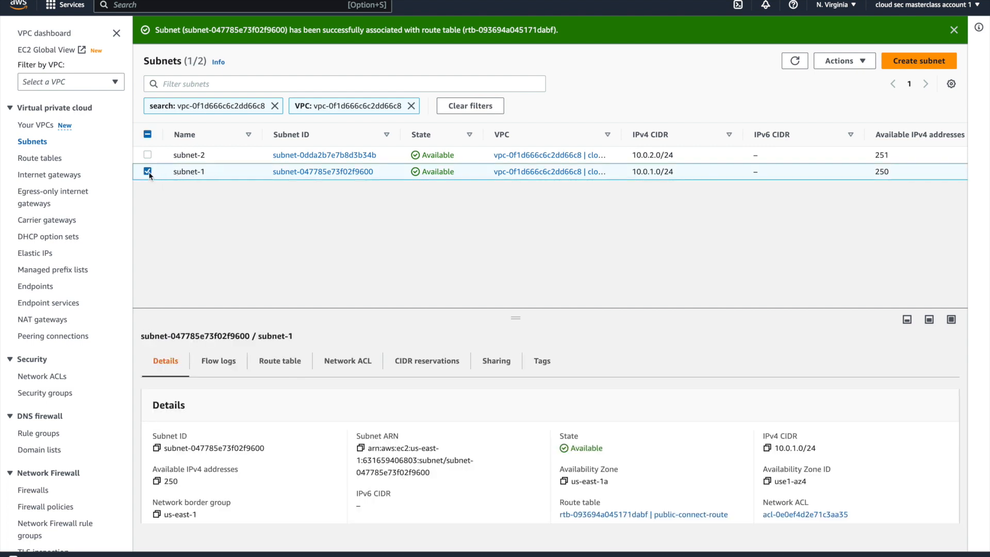
pyautogui.click(147, 172)
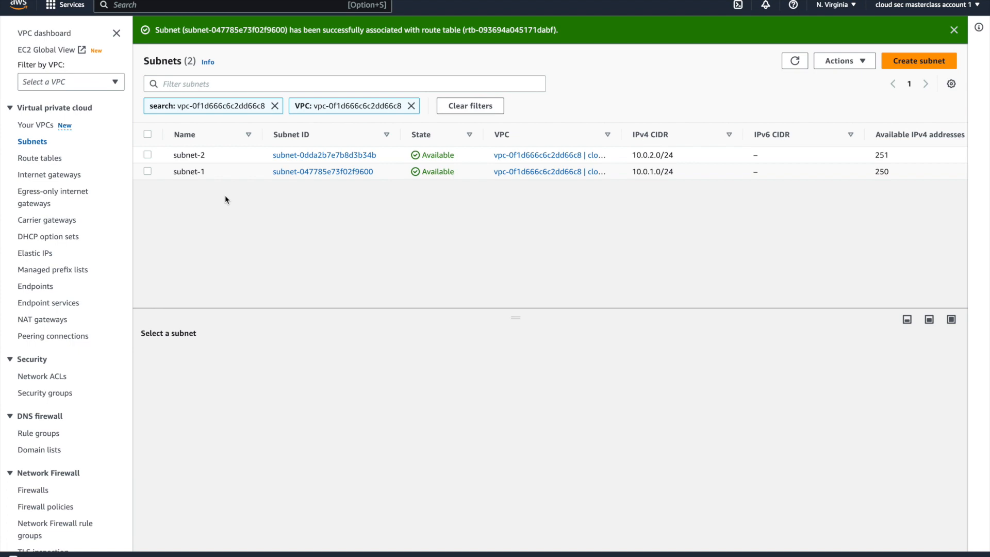
pyautogui.press('super+Tab')
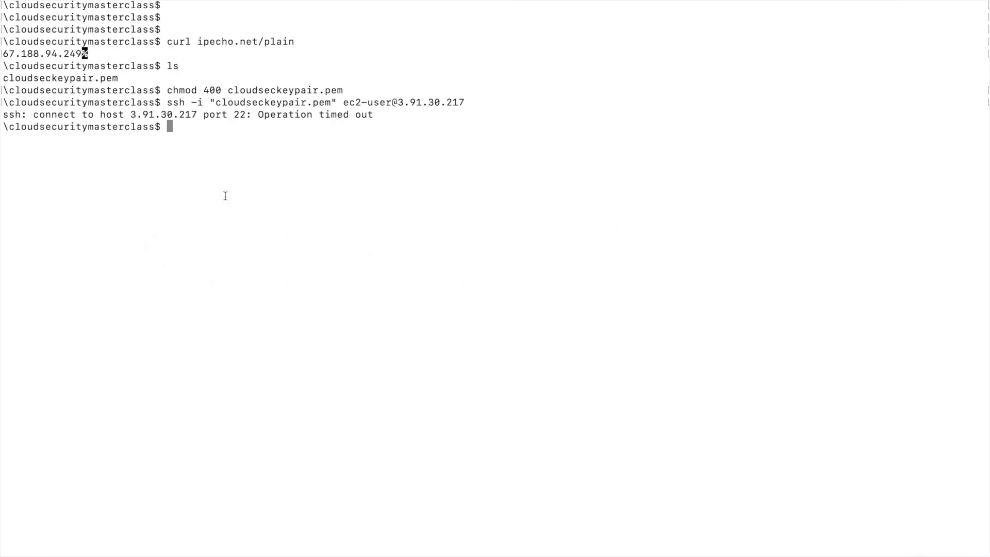
pyautogui.press('Up')
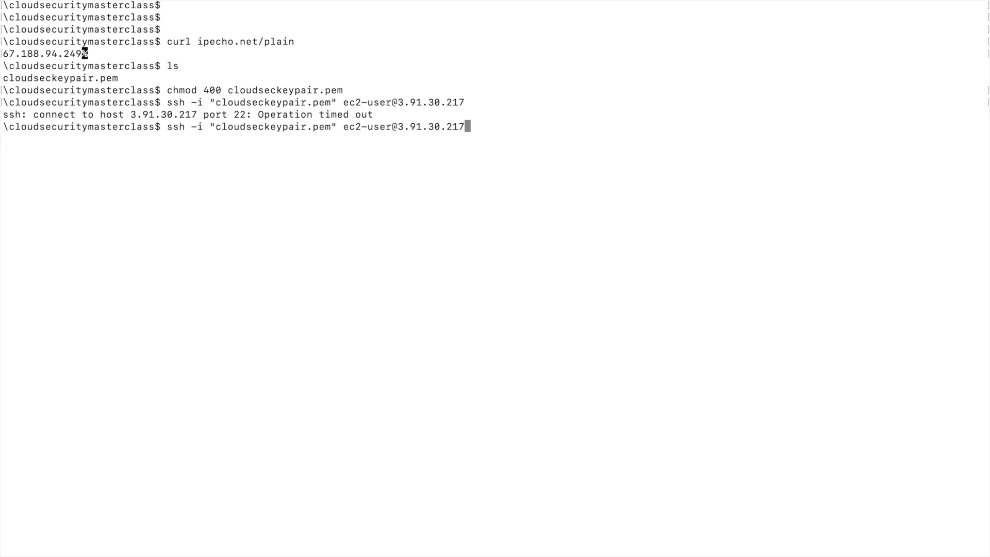
pyautogui.press('Return')
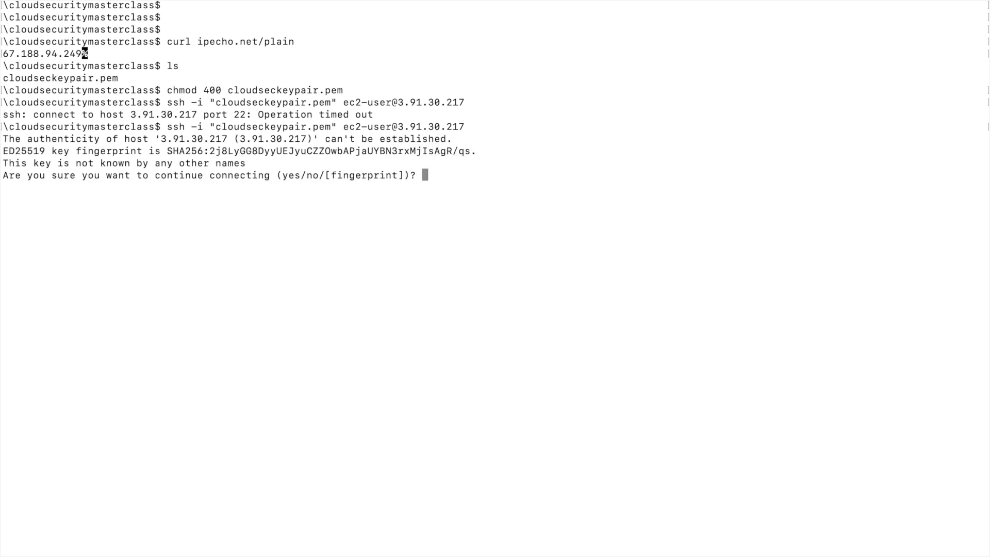
pyautogui.write('yes')
pyautogui.press('Return')
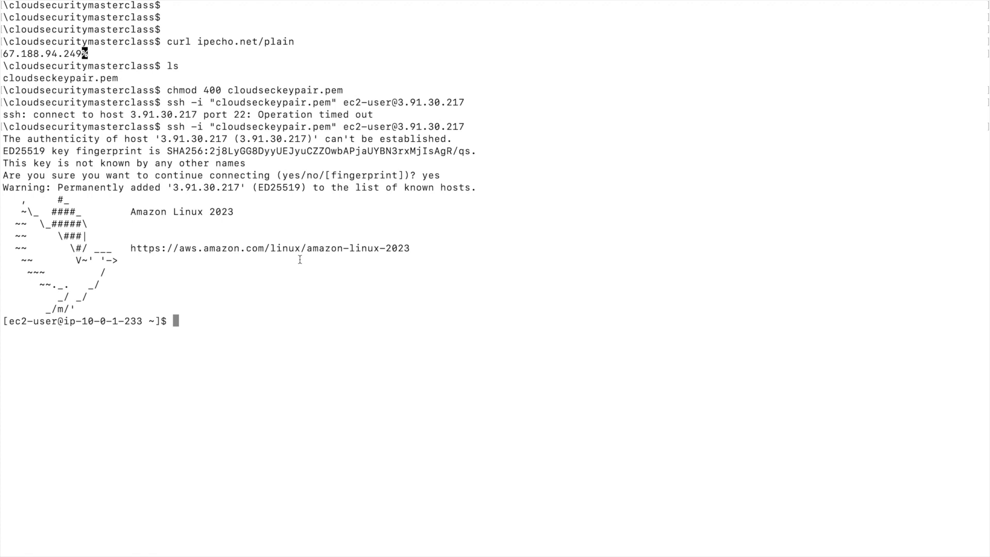
pyautogui.press('Return')
pyautogui.press('Return')
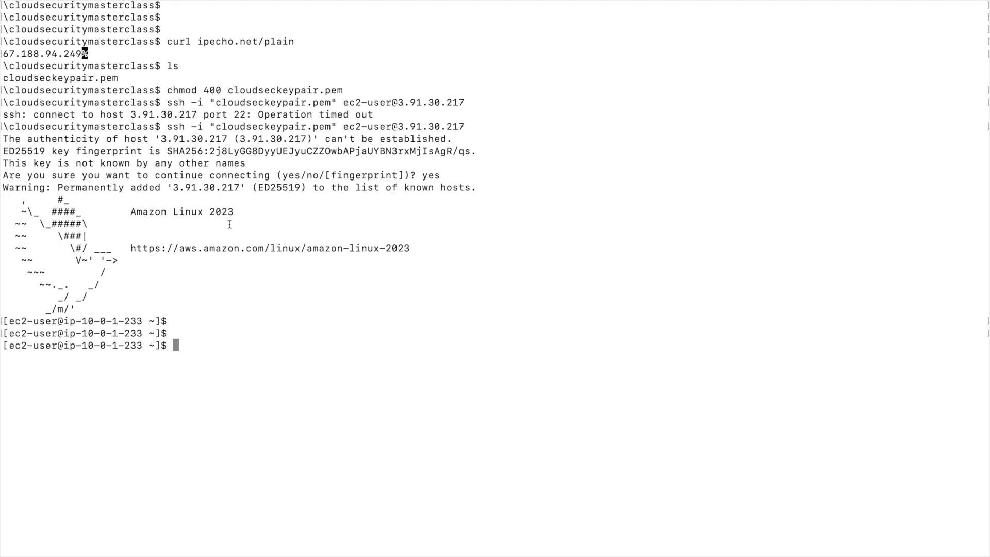
pyautogui.write('ping www.google.com')
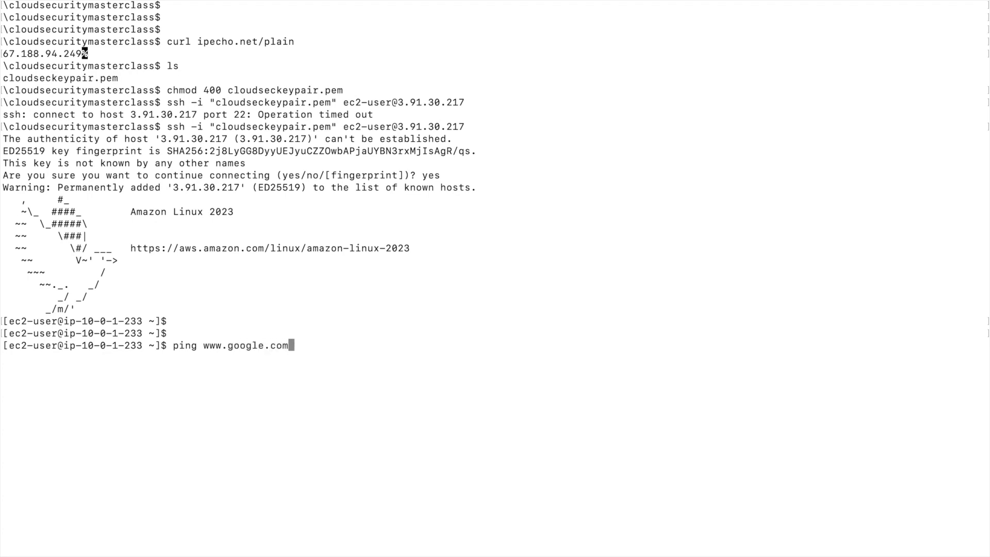
pyautogui.press('Return')
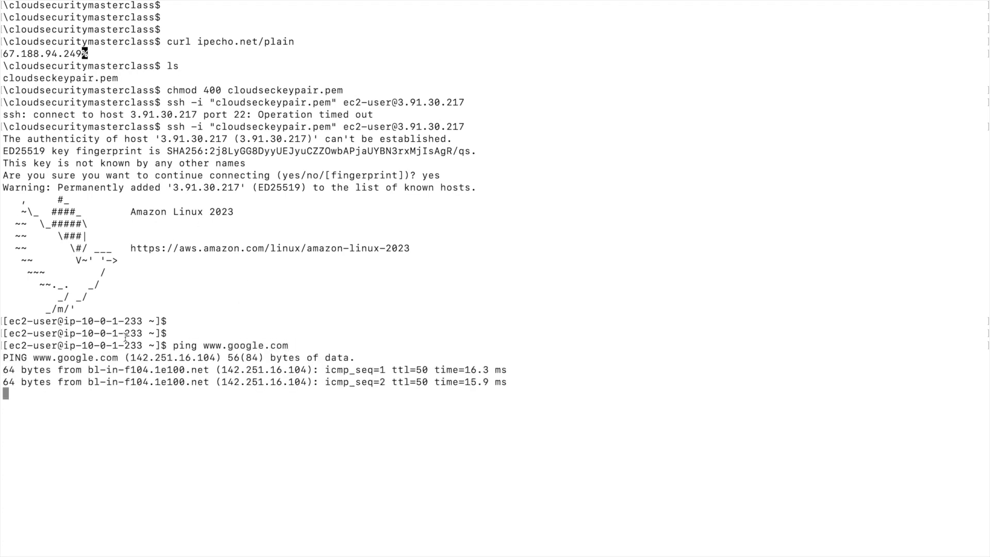
pyautogui.tripleClick(43, 381)
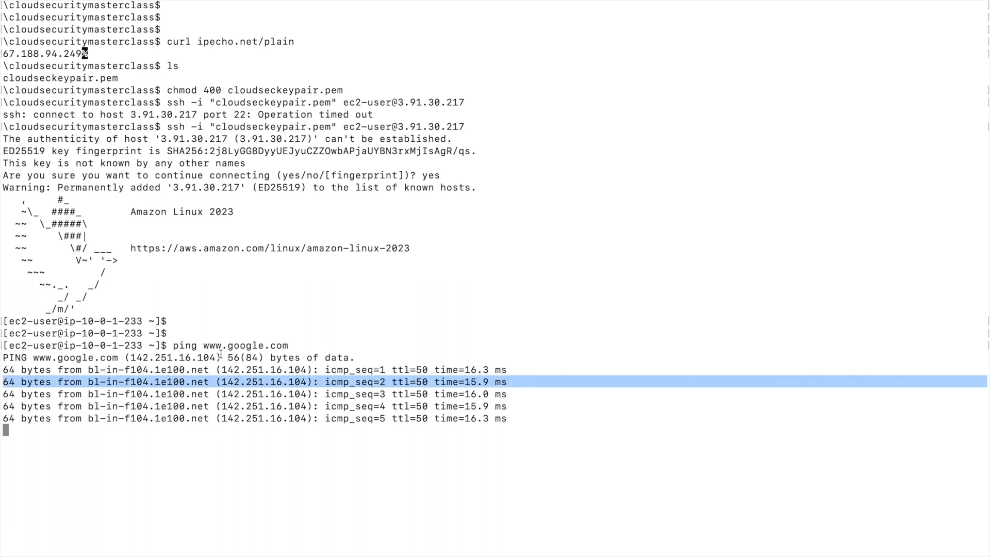
pyautogui.click(304, 385)
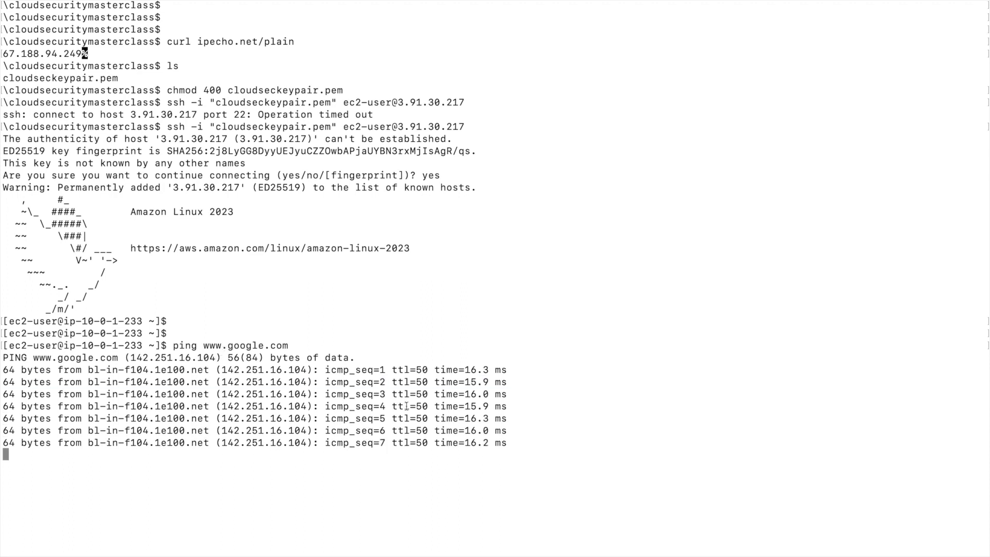